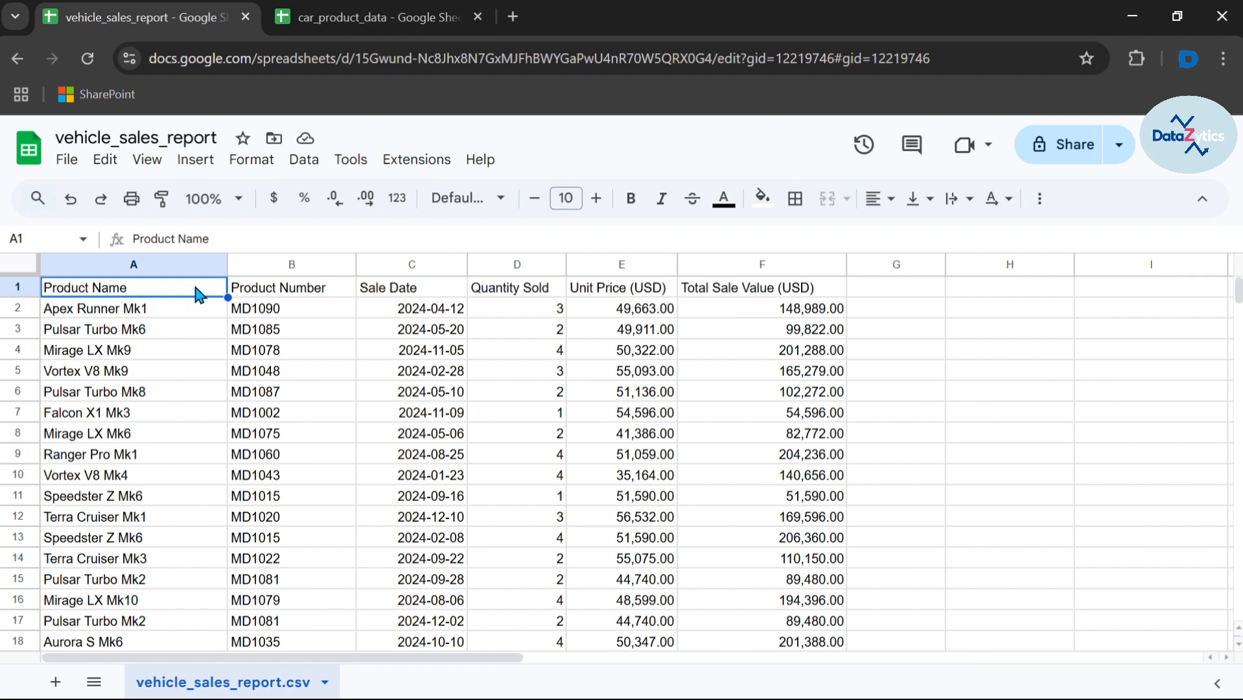
Step: Select the report's data from the header row down to the last row to gauge its extent
key("shift+Right")
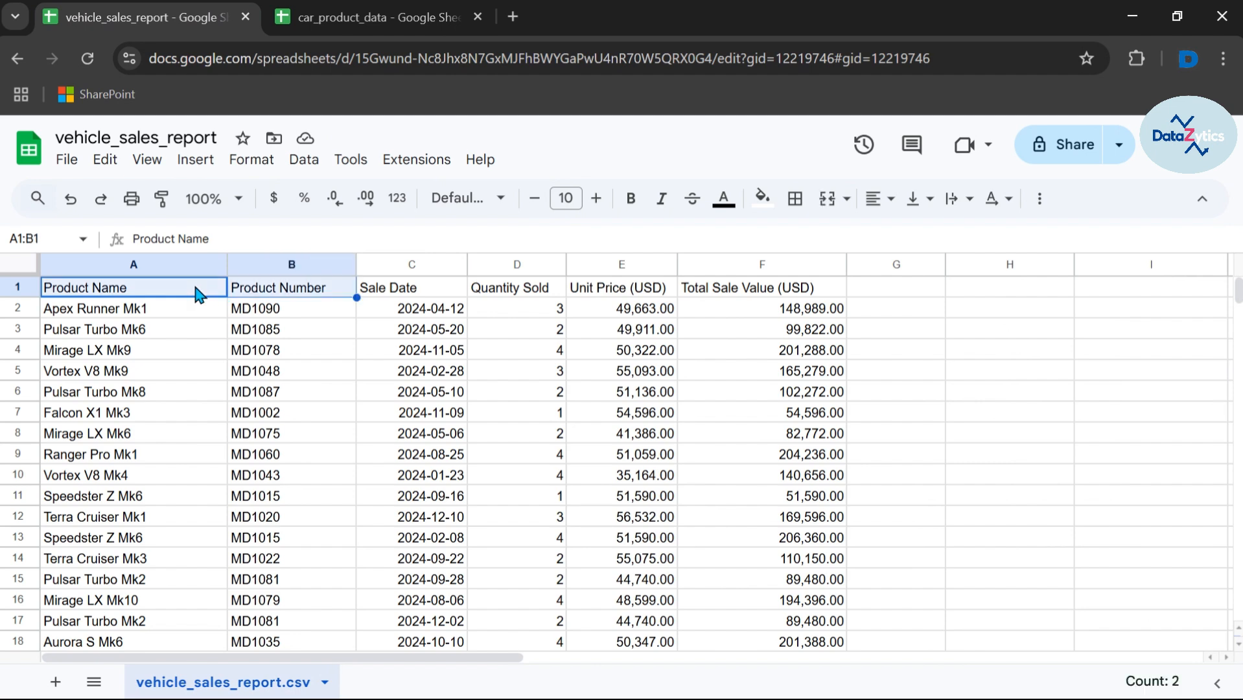
key("ctrl+shift+Right")
key("ctrl+shift+Down")
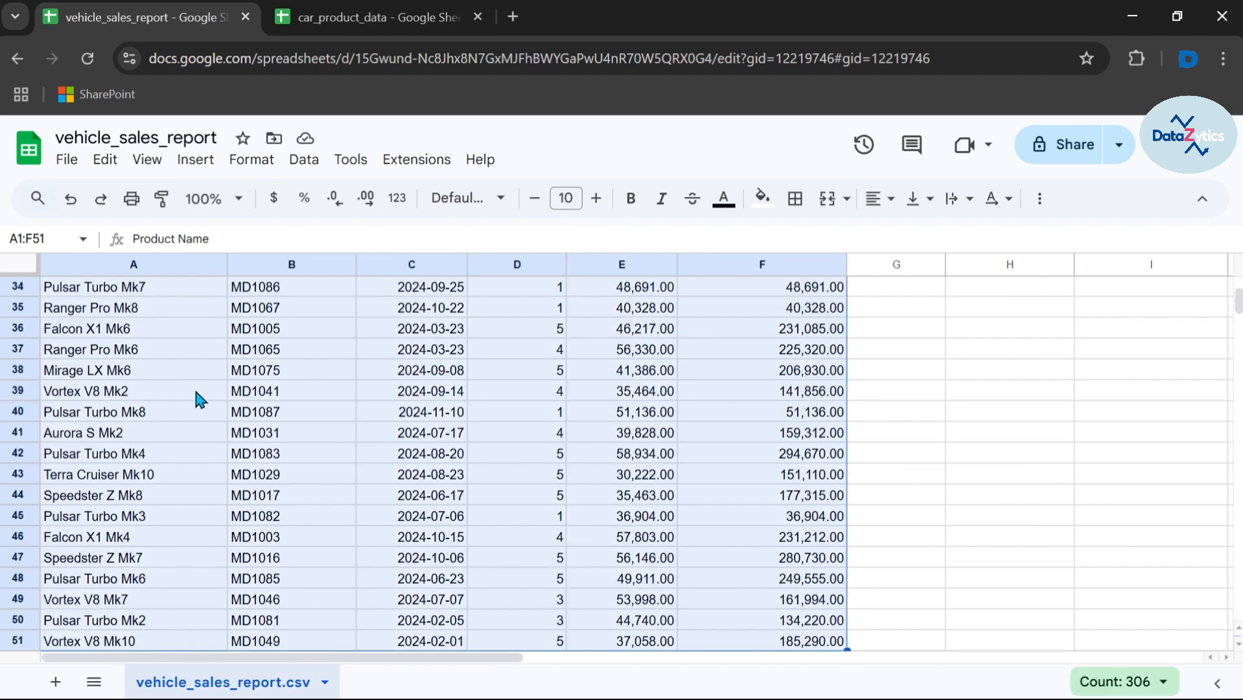
scroll(196, 393, "up", 5)
scroll(196, 393, "up", 4)
Step: In car_product_data, select the table from Product Name across to column J and down to row 101
left_click(335, 20)
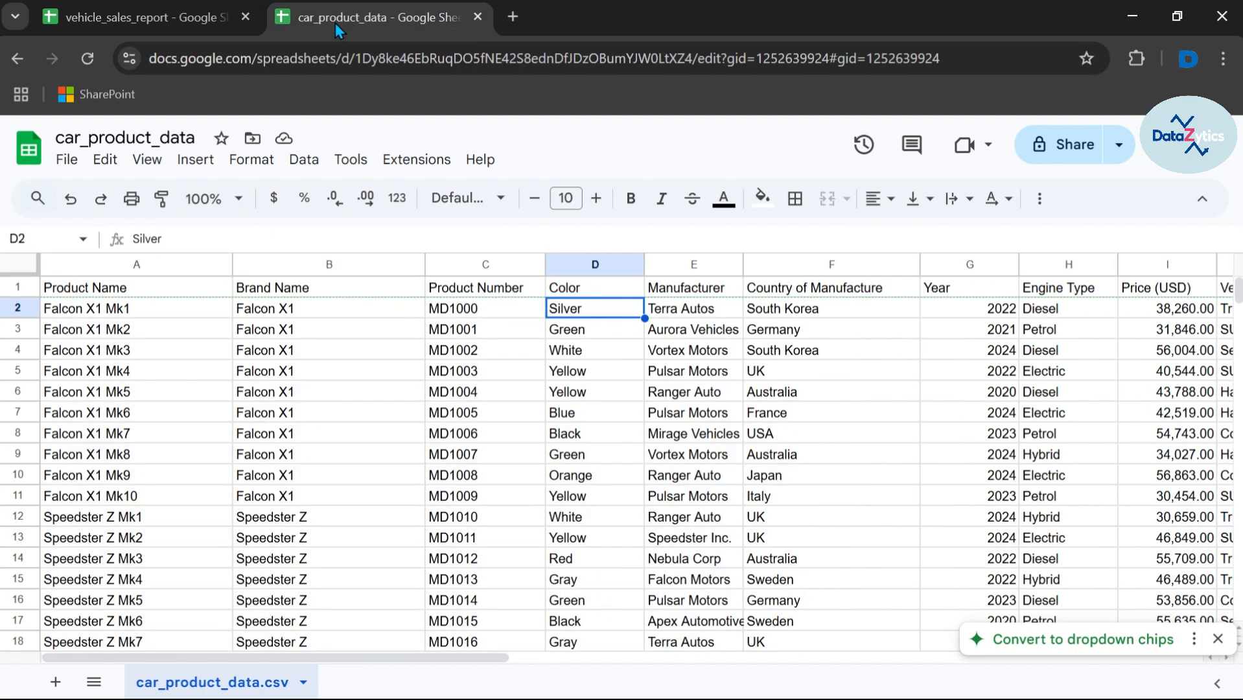
left_click(97, 293)
key("ctrl+shift+Right")
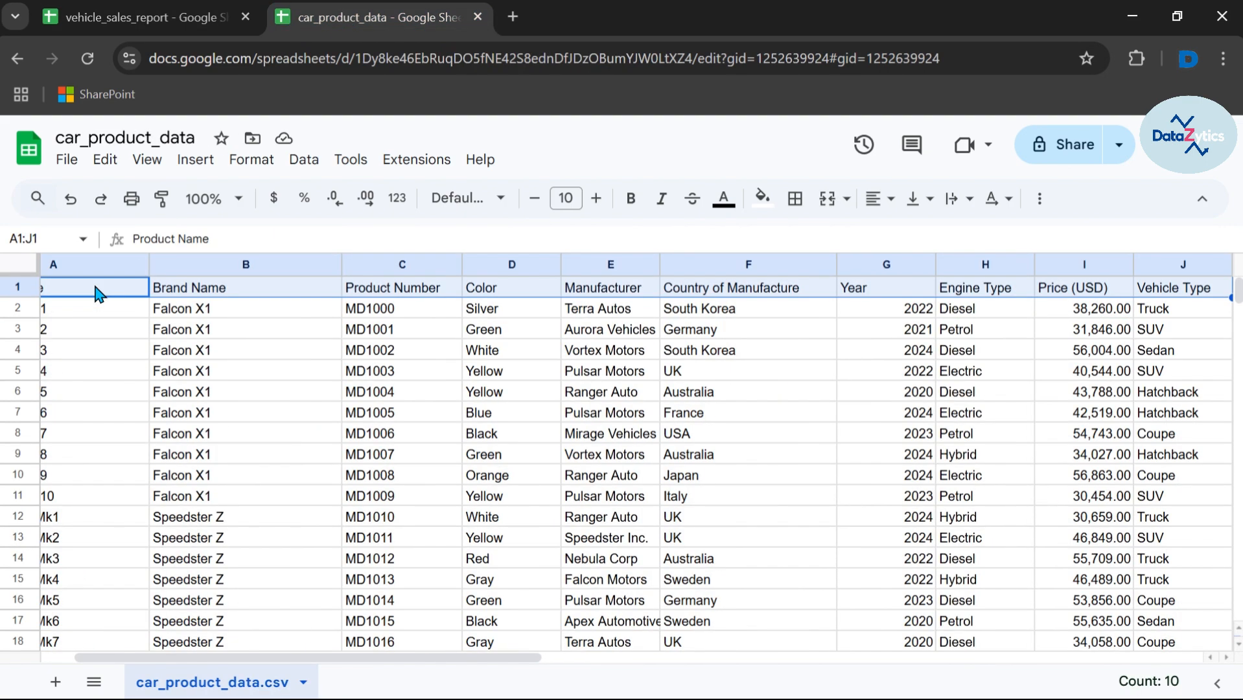
key("ctrl+shift+Down")
scroll(112, 485, "up", 15)
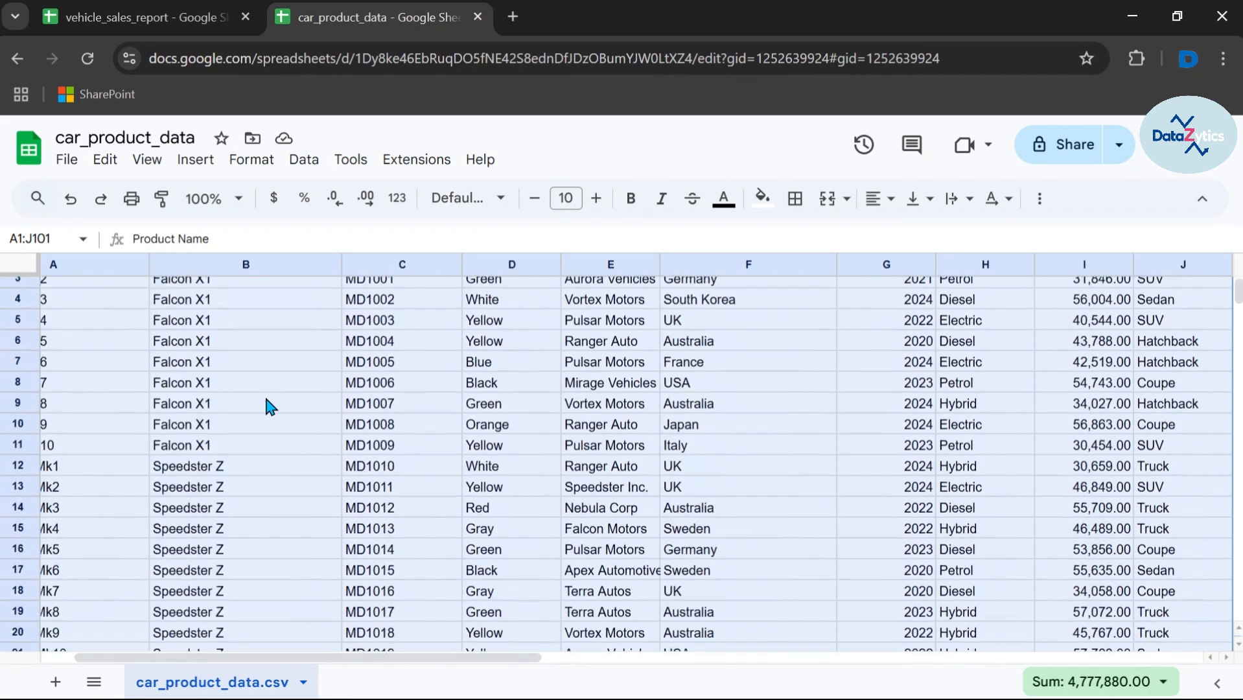
scroll(266, 408, "up", 1)
scroll(263, 425, "left", 2)
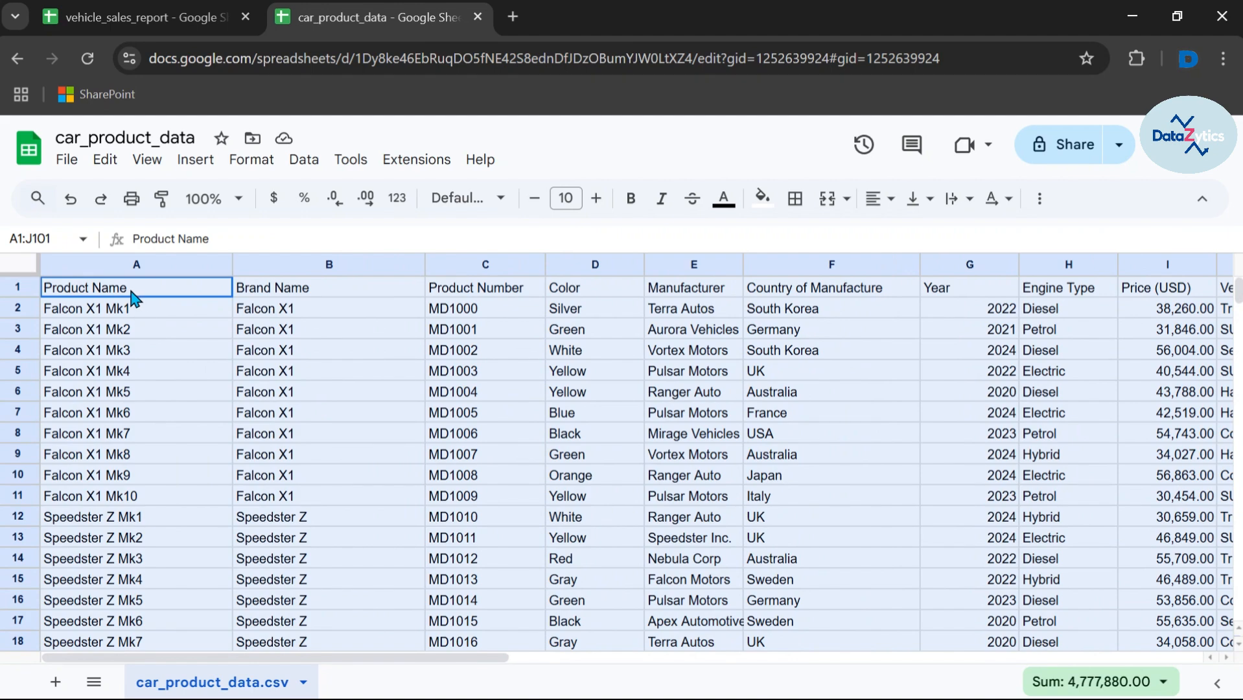
Step: Confirm car_product_data's headers end at column J, then return to the report with A1 selected
left_click(132, 293)
key("Right")
key("Right")
key("Right")
key("Right")
key("Right")
key("Right")
key("Right")
key("Right")
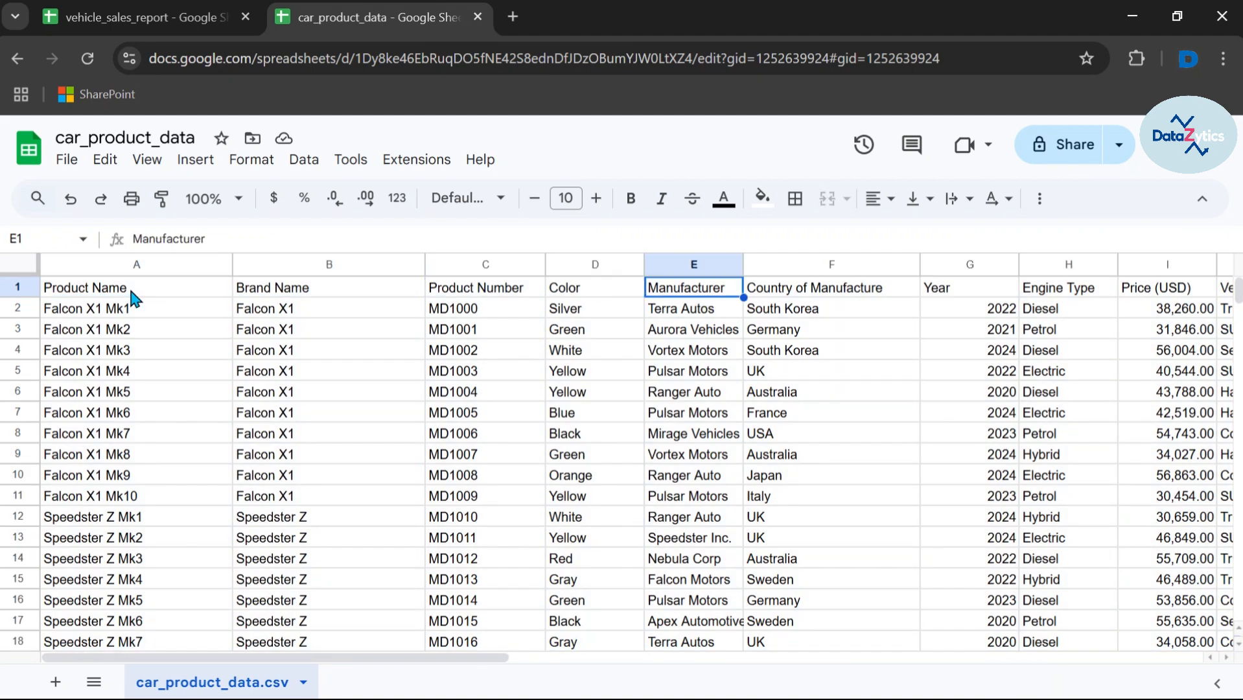
key("Right")
key("Right")
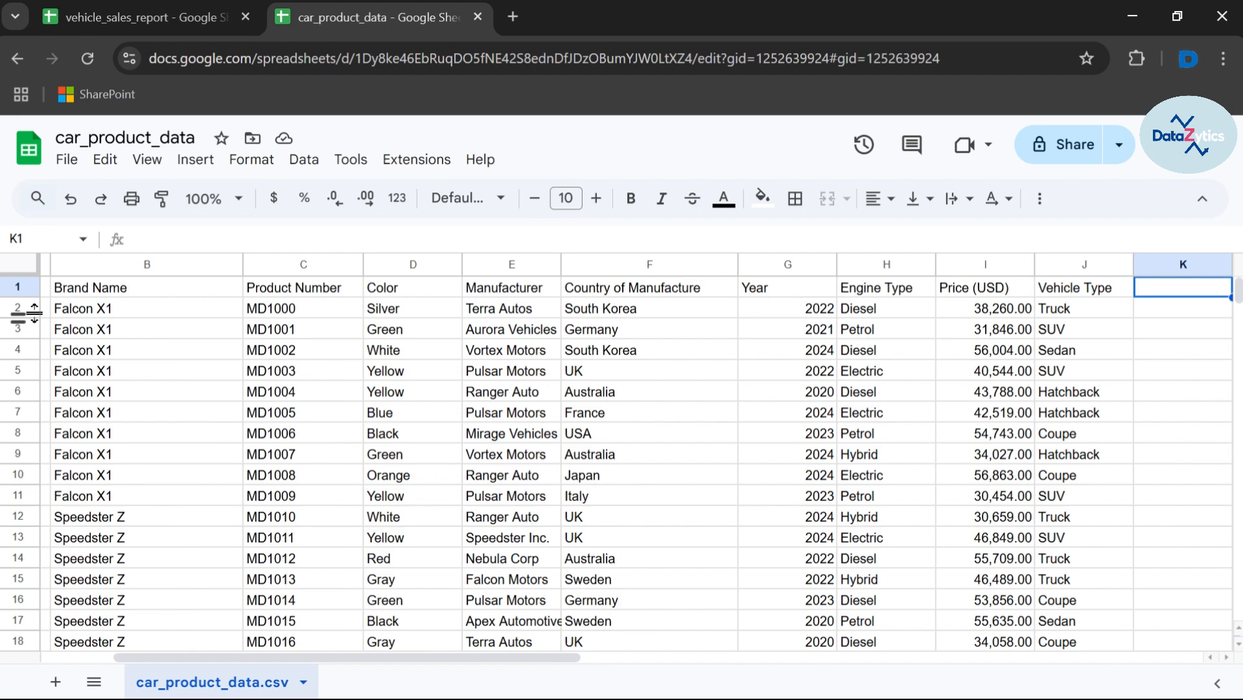
left_click(160, 23)
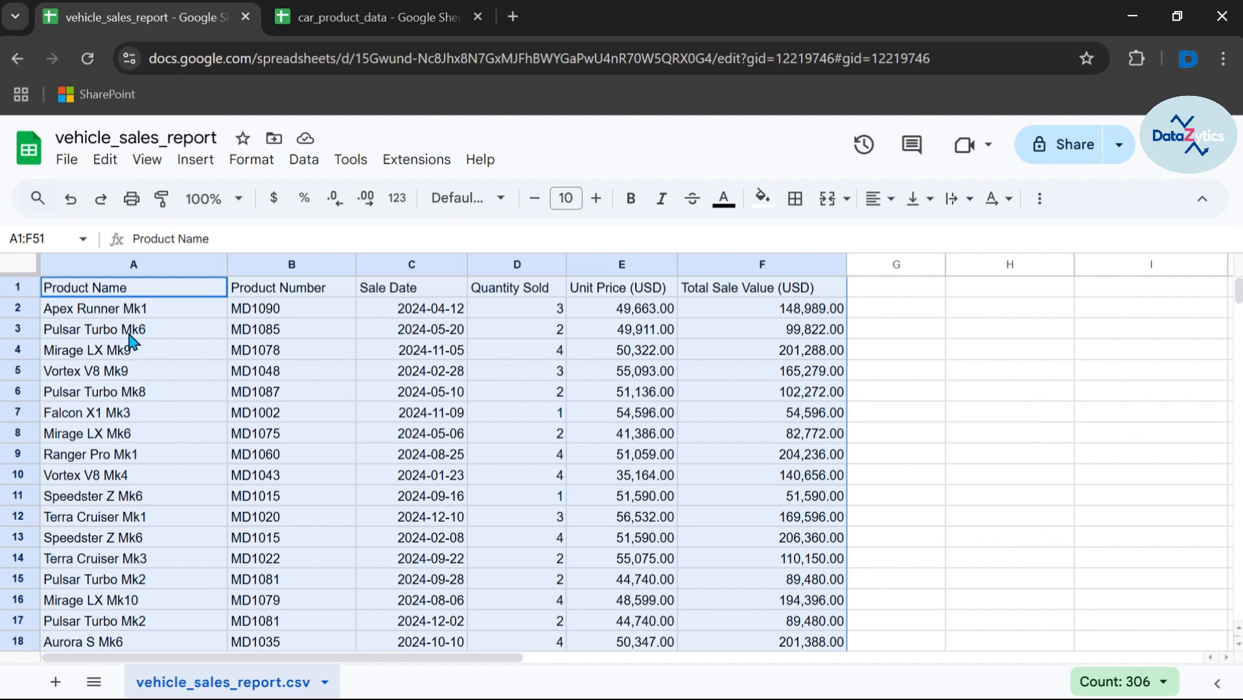
left_click(110, 294)
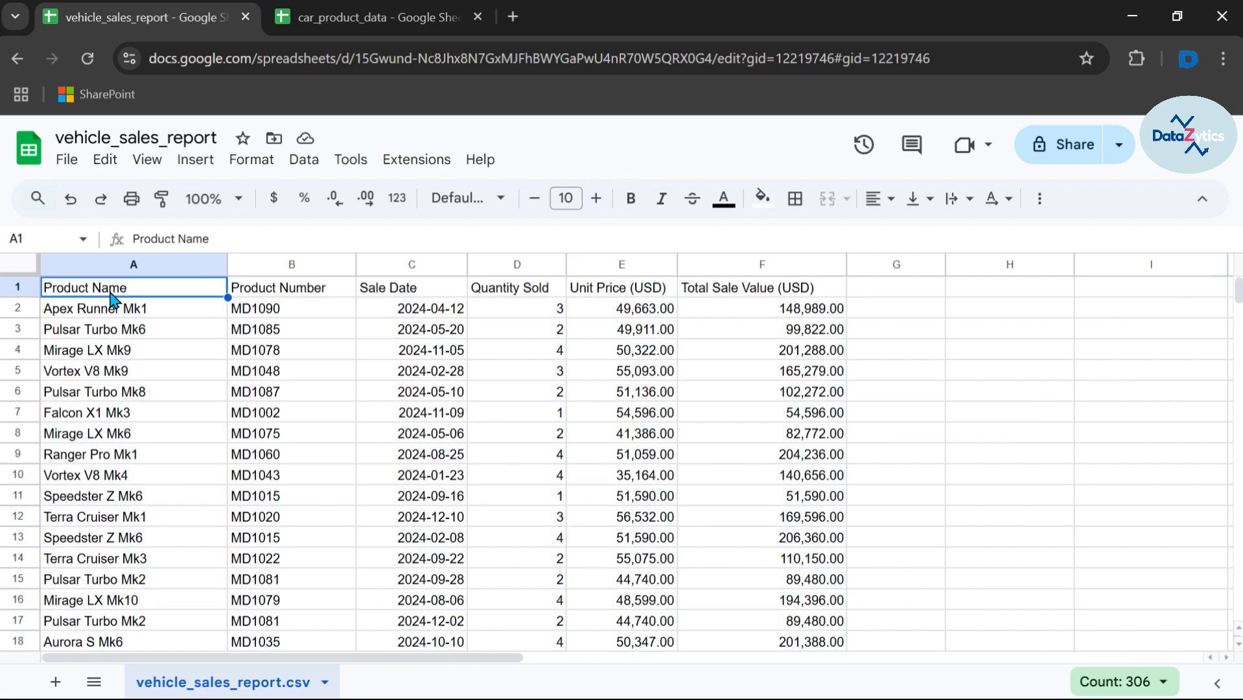
Step: Add a new sheet named 'Product Data' and begin typing =IMPORTRANGE in its A1
left_click(56, 683)
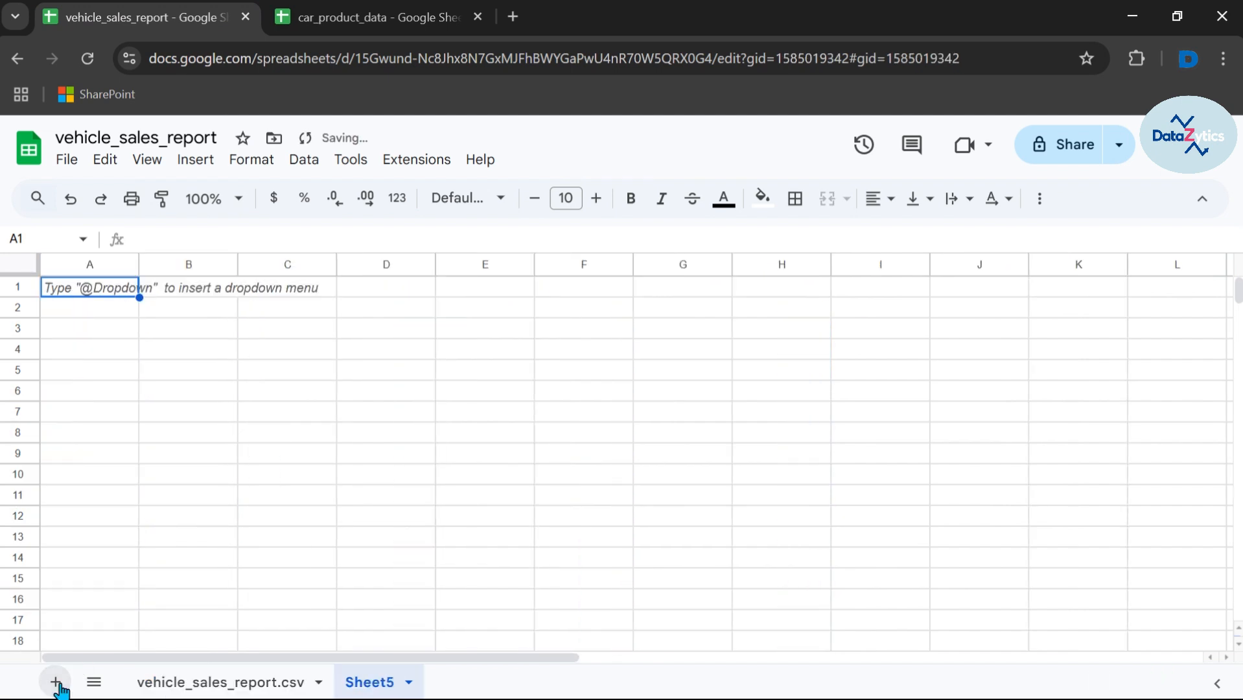
double_click(368, 684)
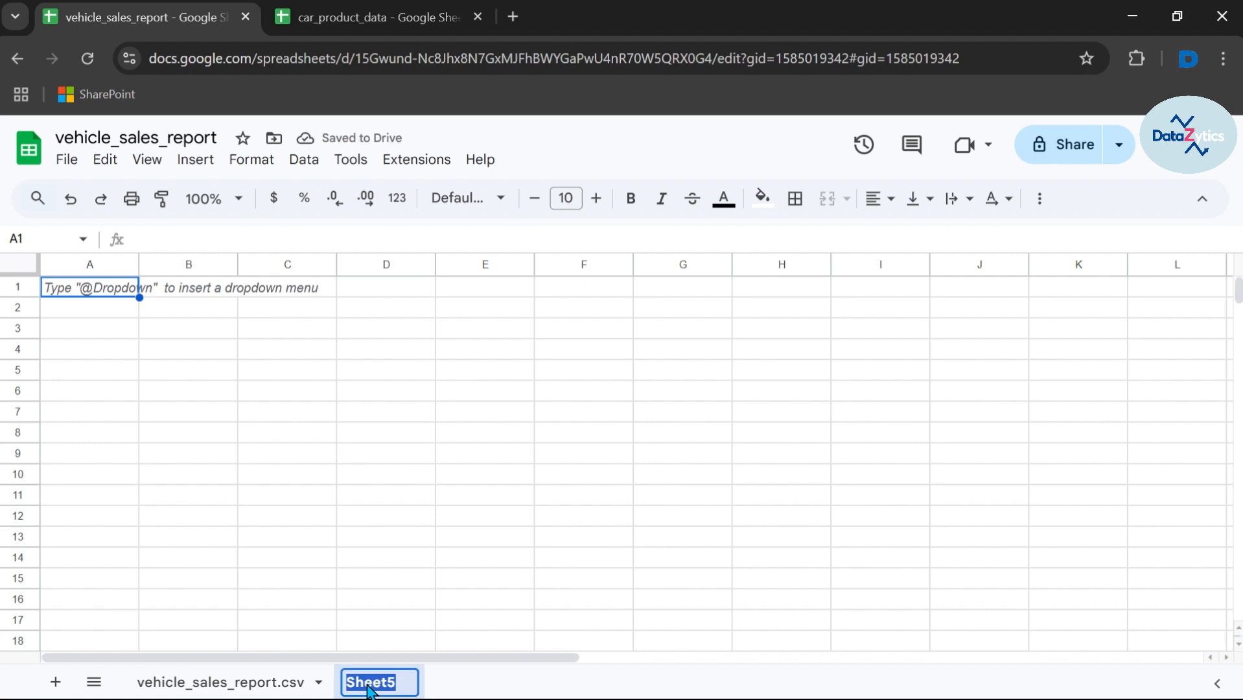
key("BackSpace")
type("Product Data")
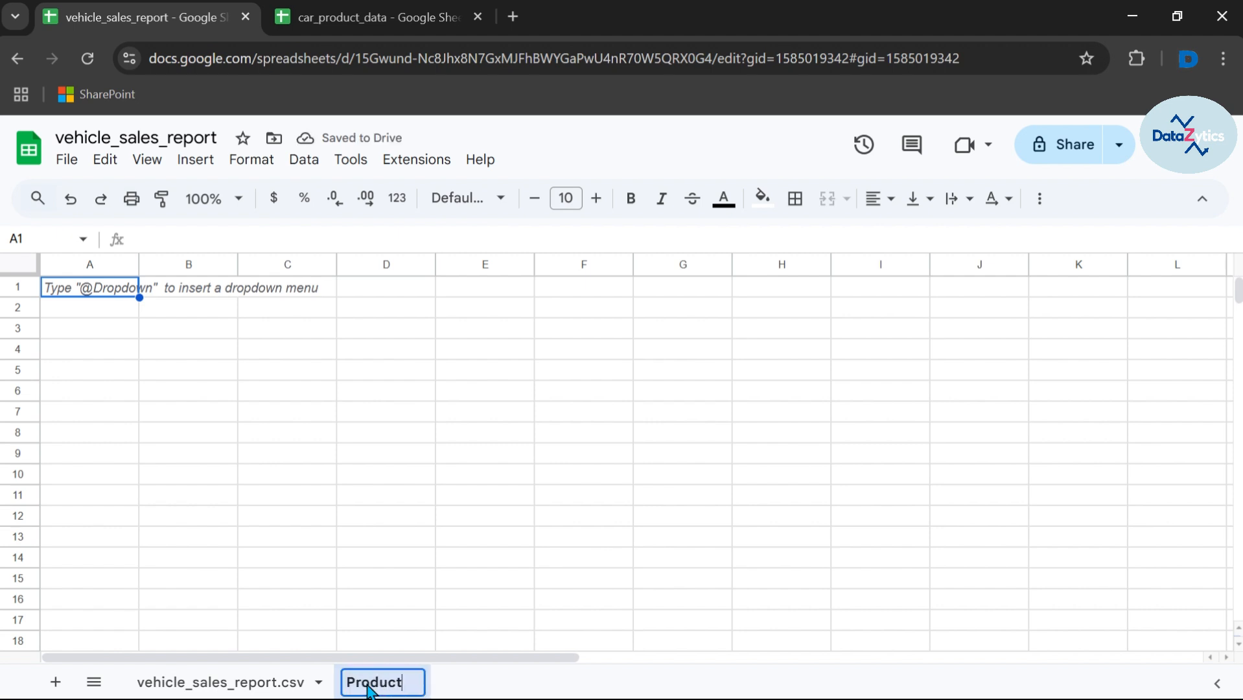
left_click(83, 296)
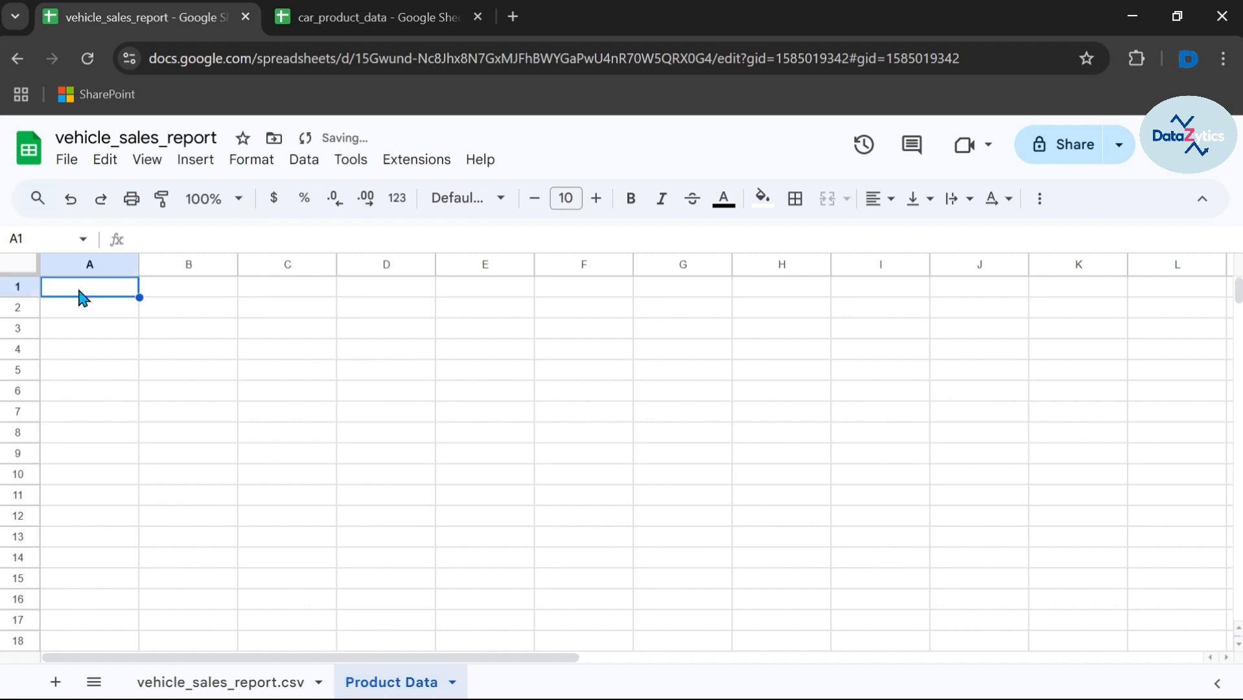
double_click(79, 289)
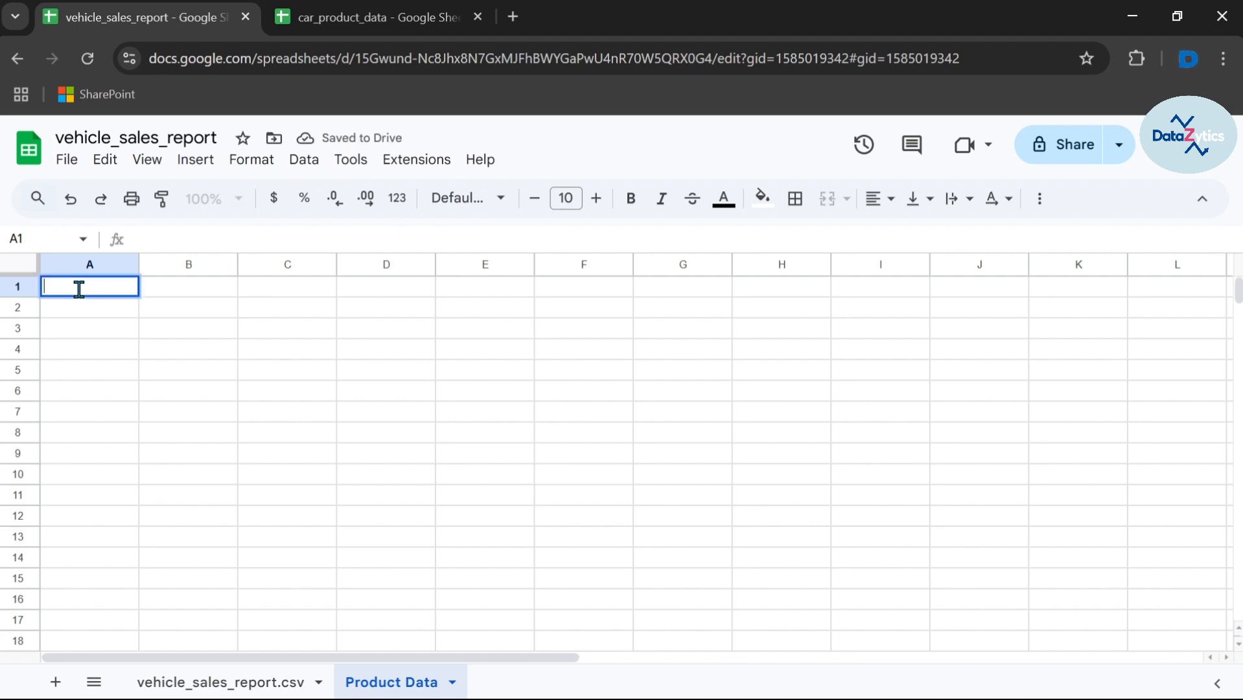
type("=")
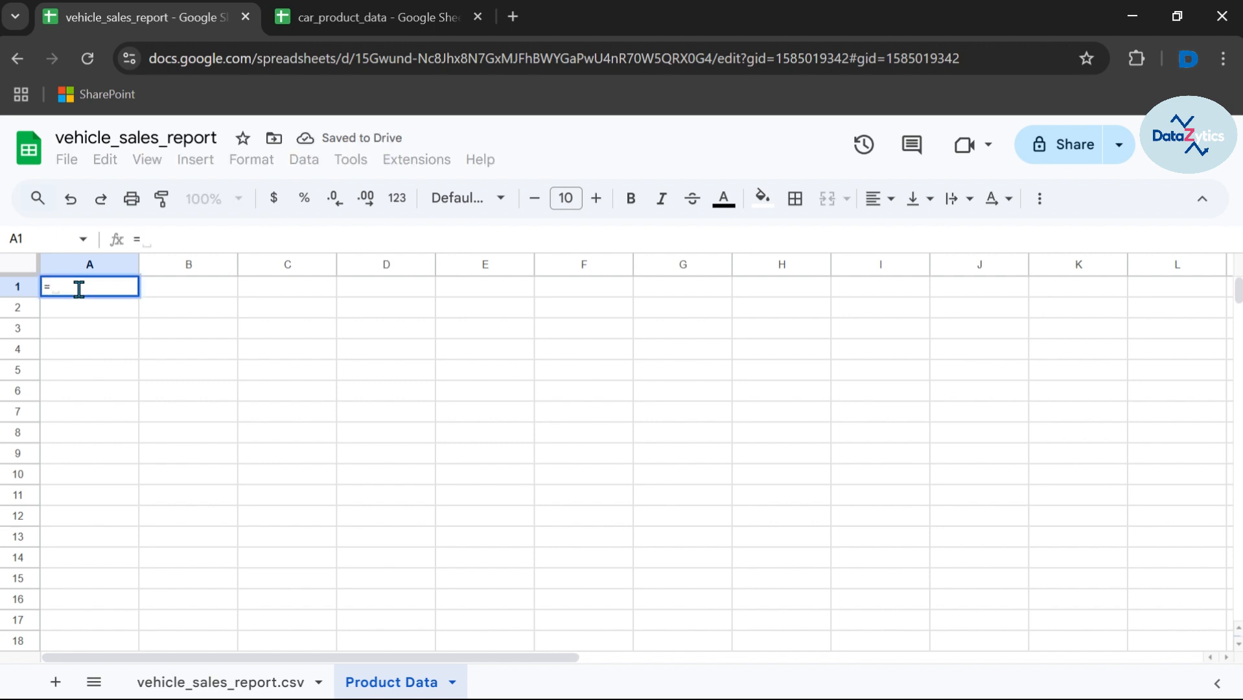
type("IMPORTR")
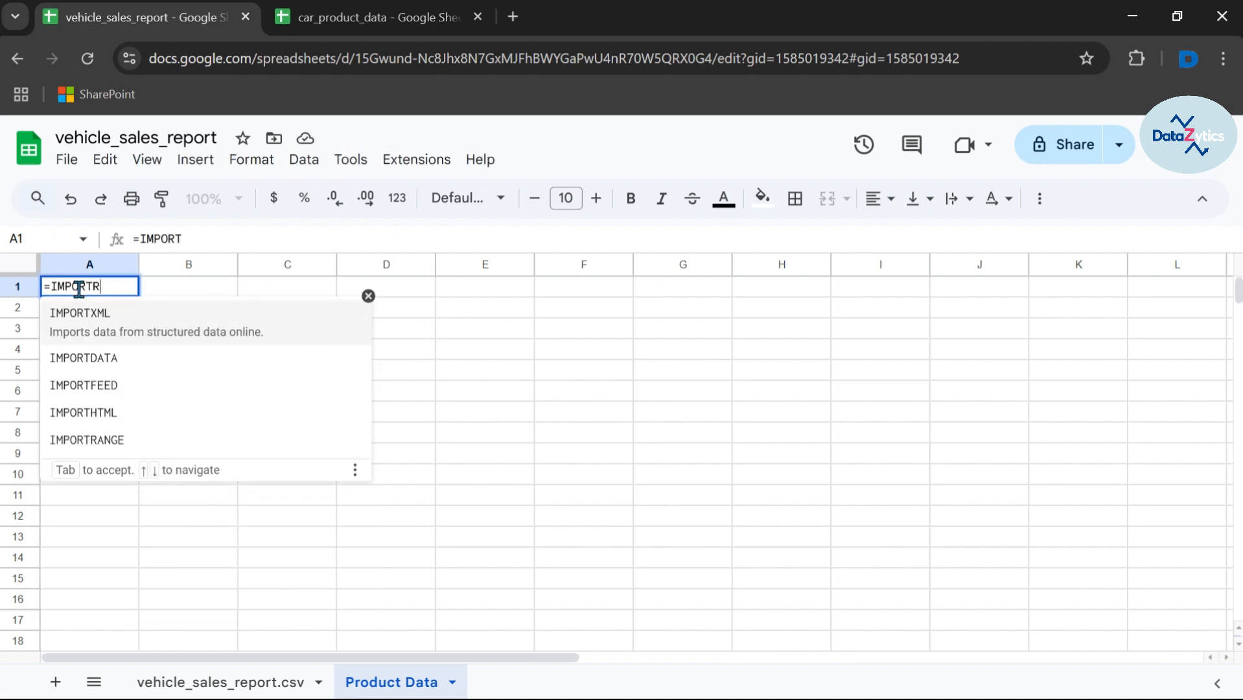
type("ANGE")
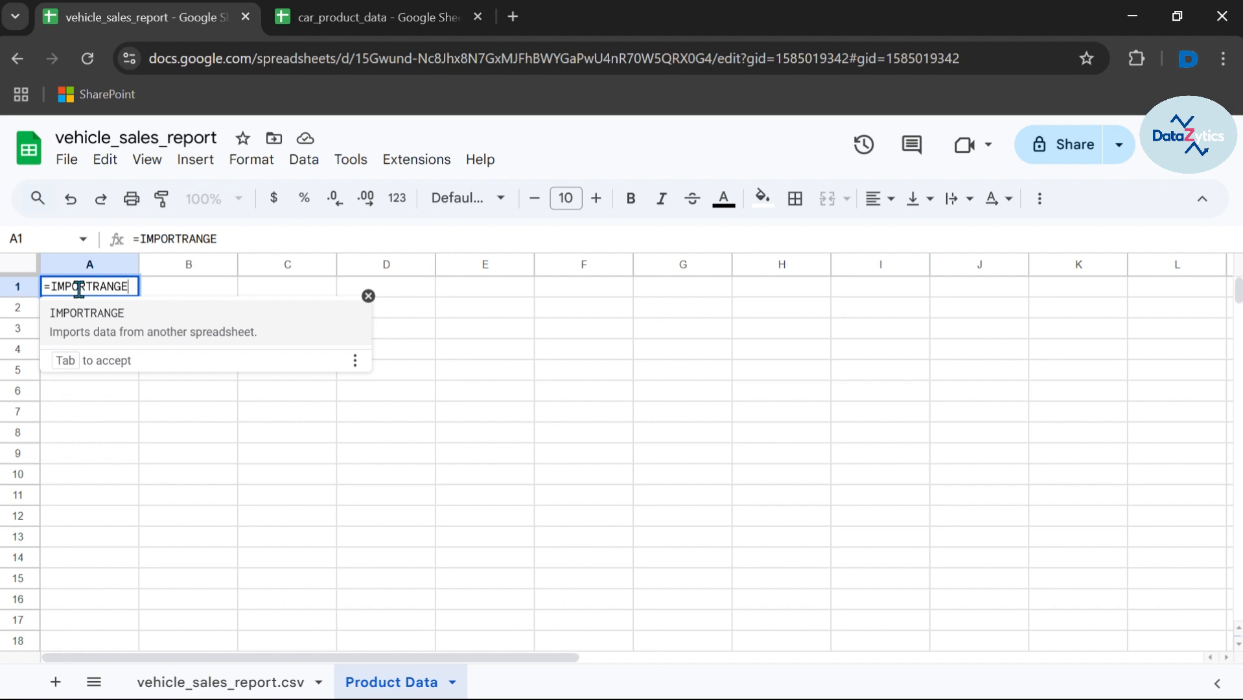
Step: Write =IMPORTRANGE(" with car_product_data's copied link, trimmed to end at /edit
left_click(101, 335)
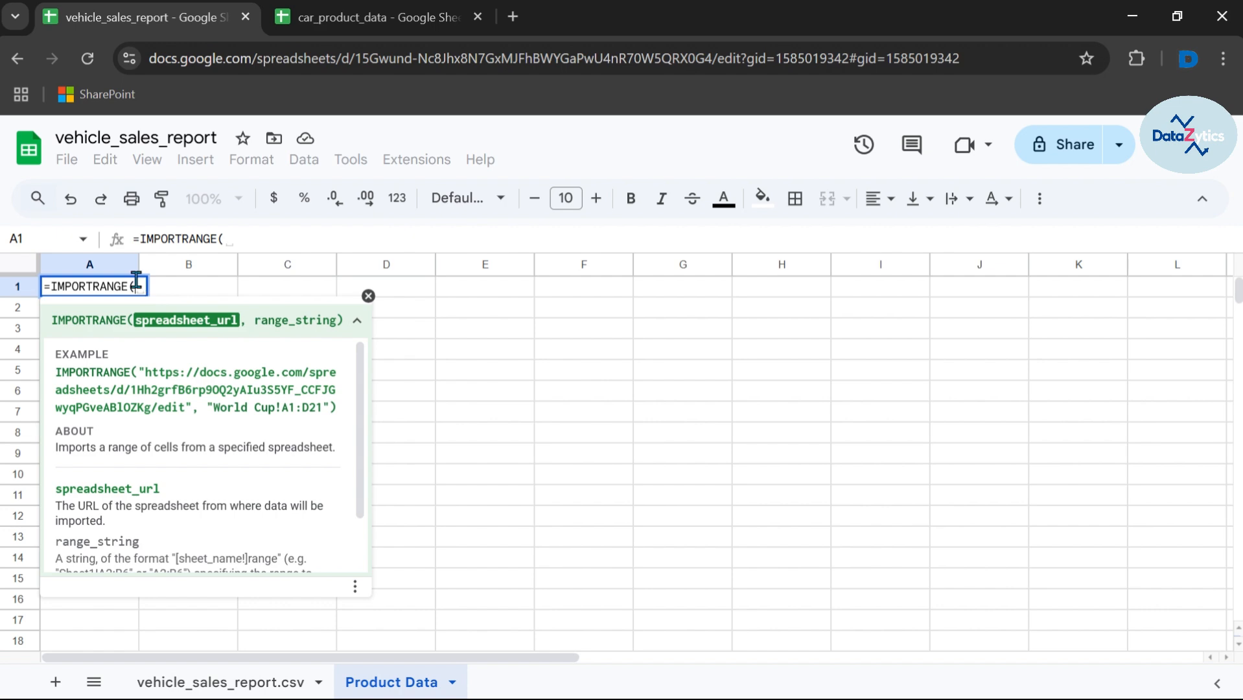
type("\"")
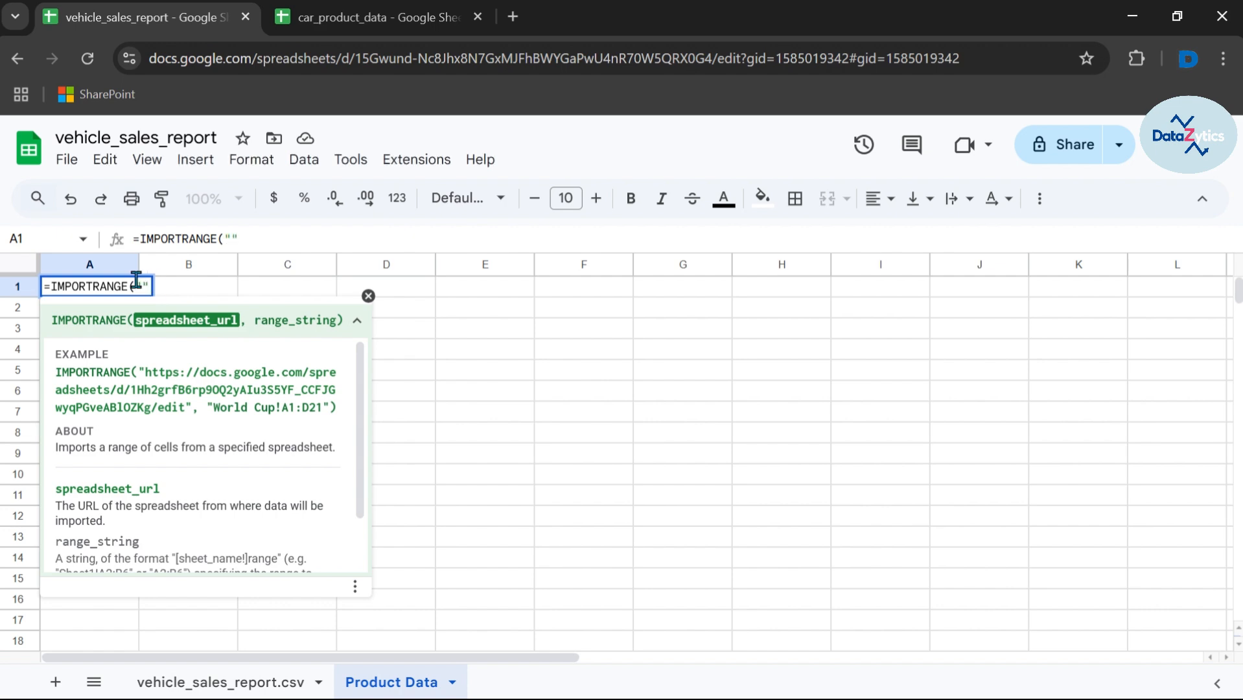
left_click(341, 11)
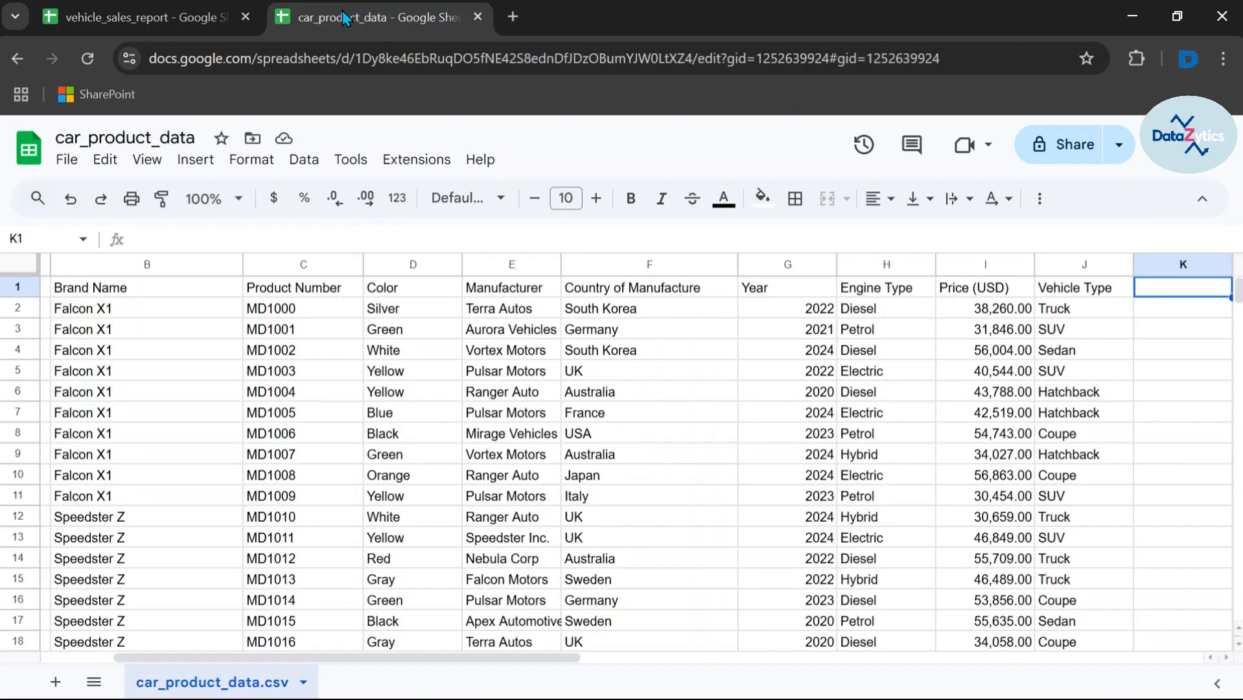
left_click(1118, 146)
left_click(1077, 194)
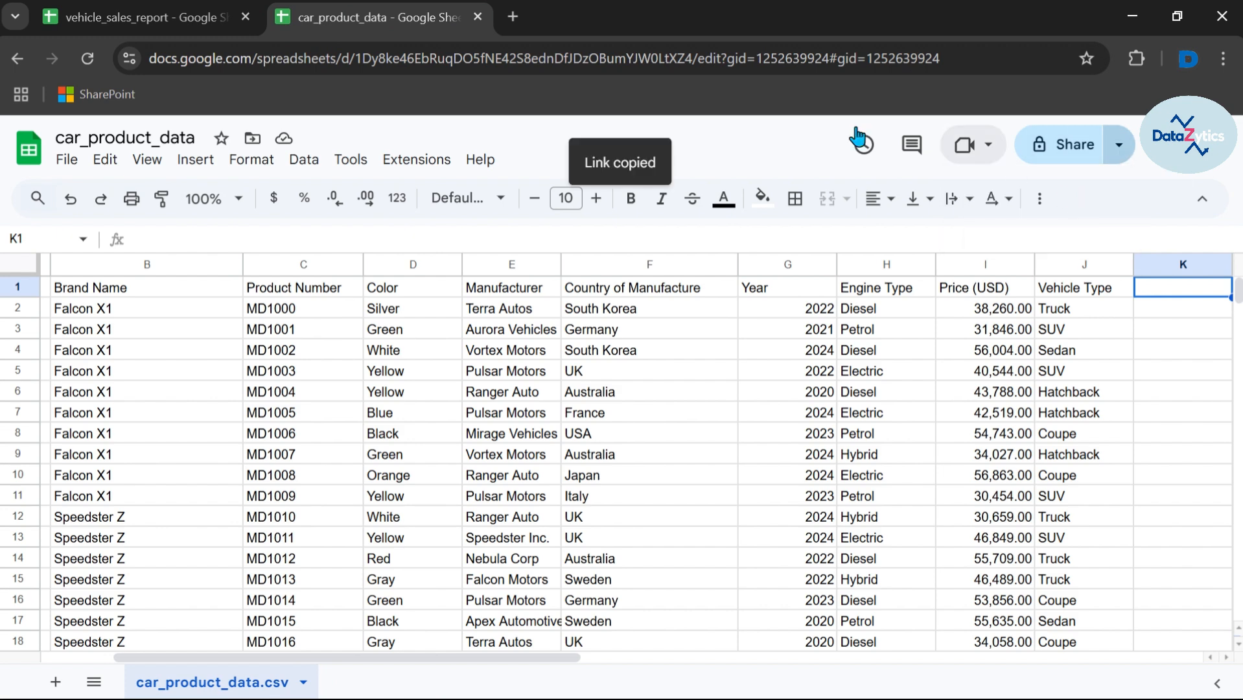
left_click(137, 19)
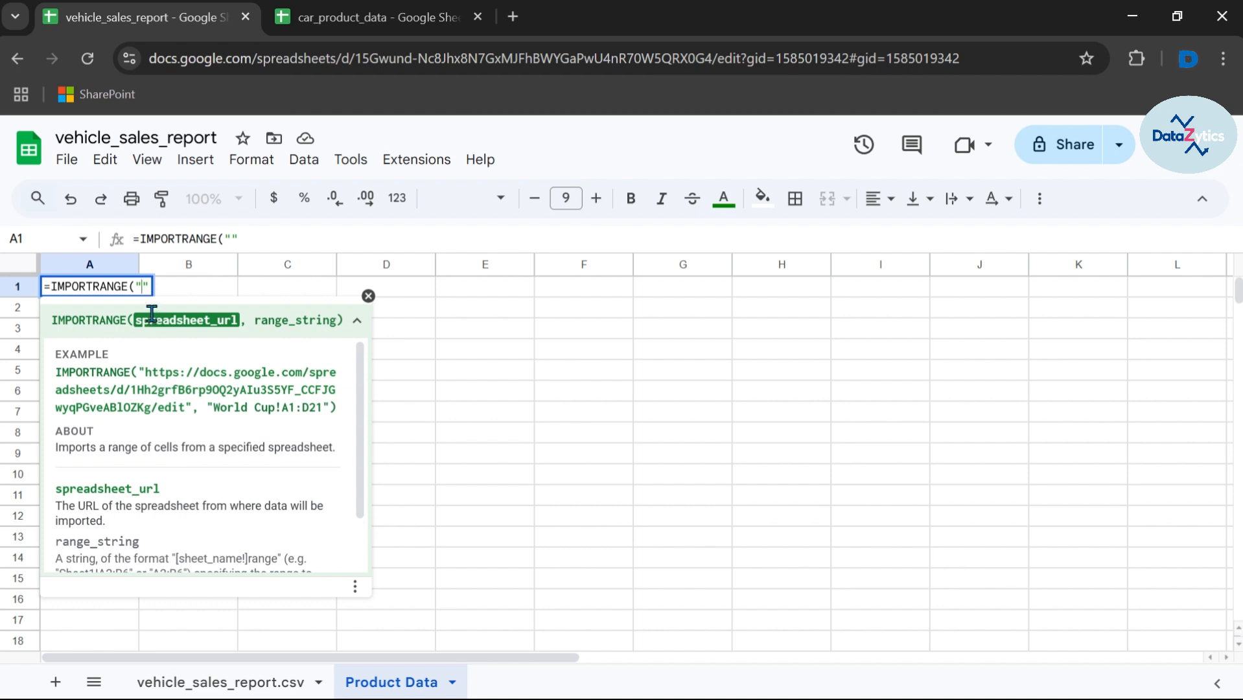
key("ctrl+v")
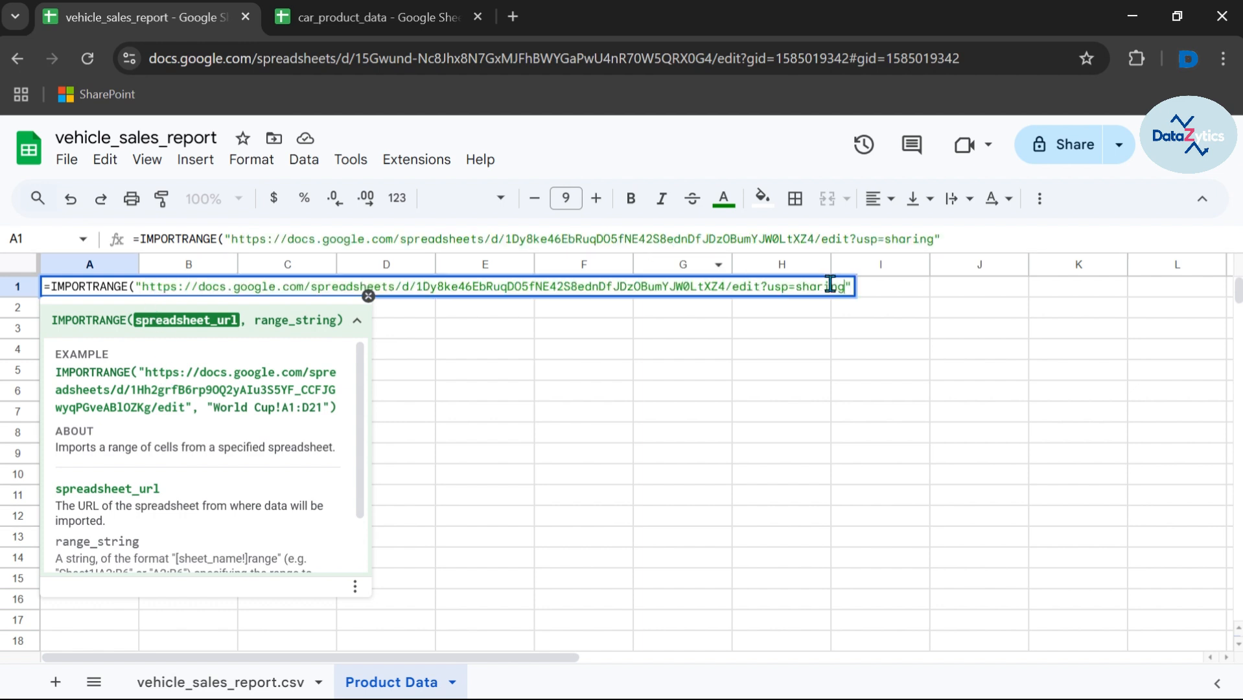
key("BackSpace")
key("BackSpace")
key("BackSpace")
key("BackSpace")
key("BackSpace")
key("BackSpace")
key("BackSpace")
key("BackSpace")
key("BackSpace")
key("BackSpace")
key("BackSpace")
key("BackSpace")
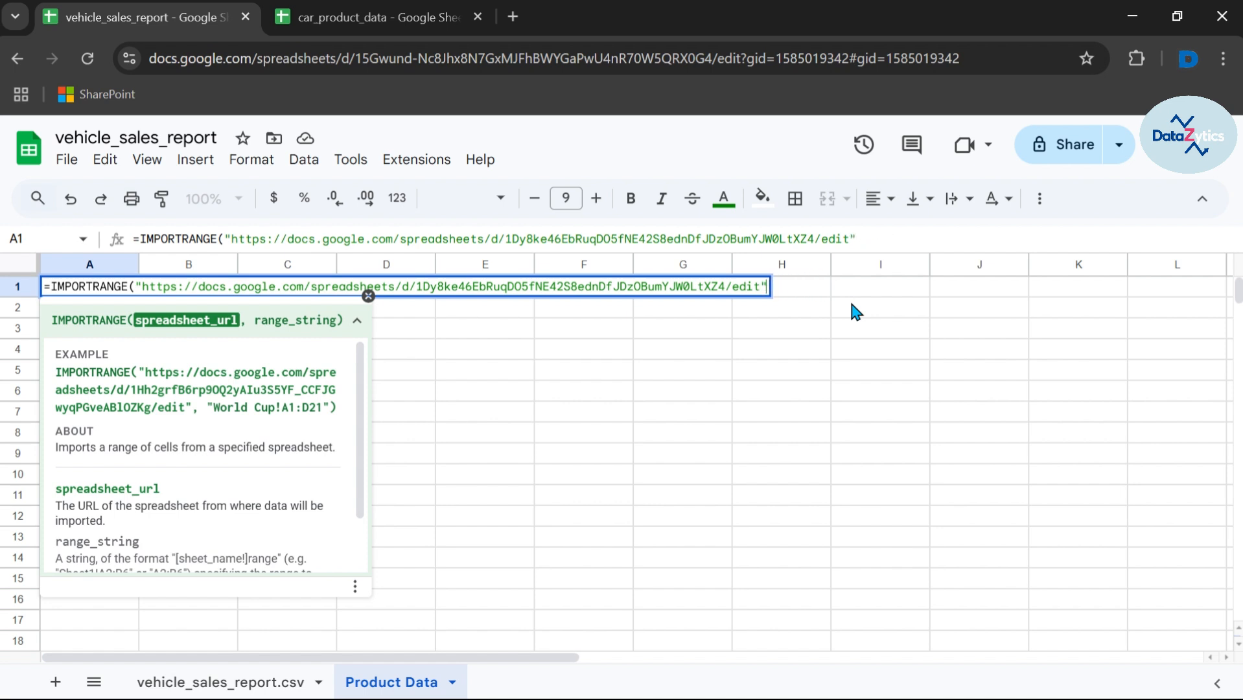
Step: Add the range argument containing the copied source sheet name car_product_data.csv
key("Right")
type(", ")
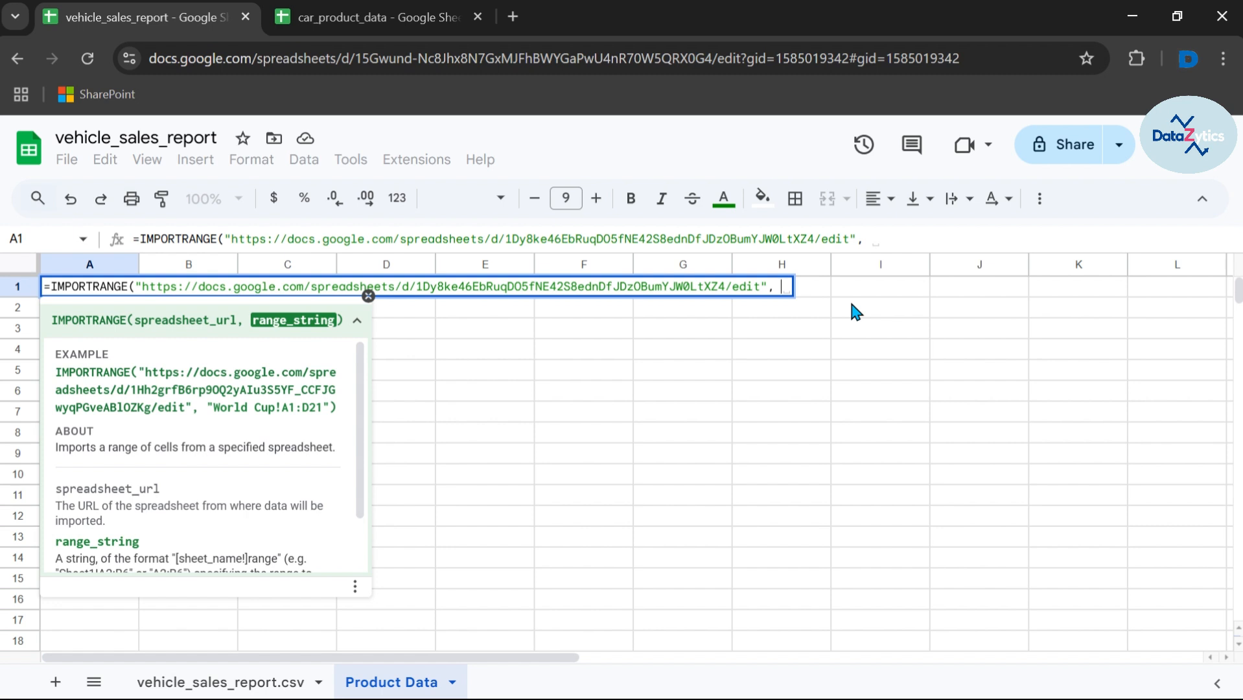
type("\"\"")
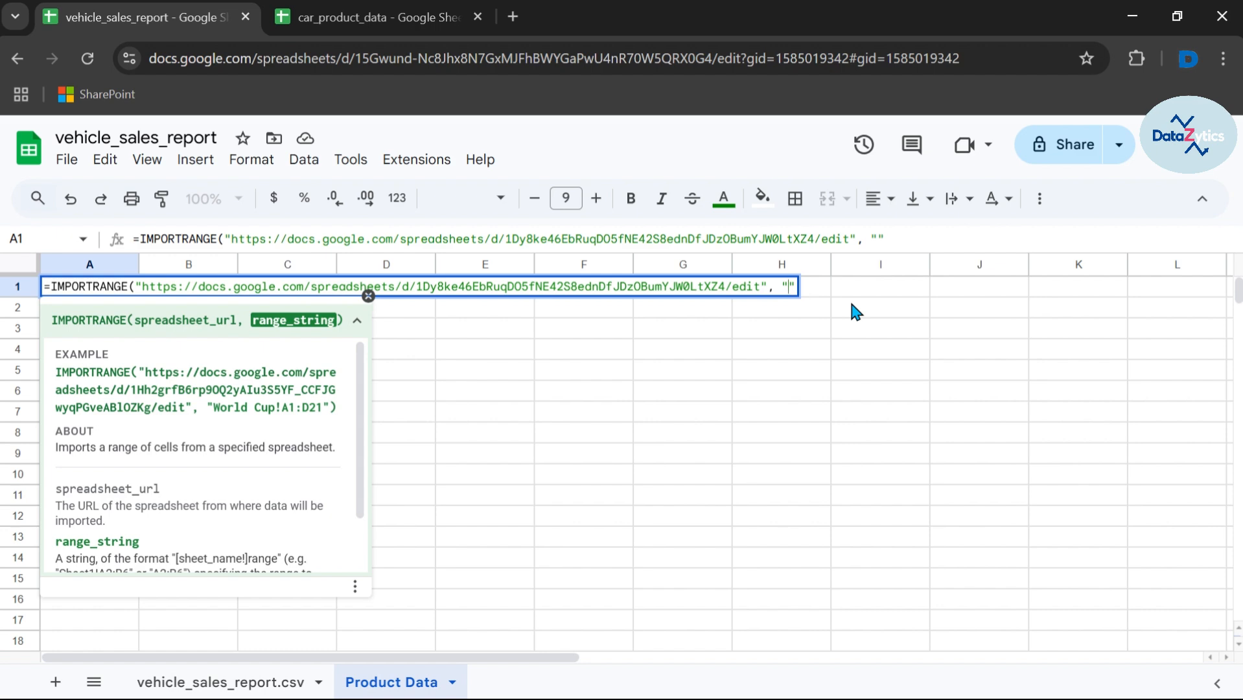
left_click(363, 18)
double_click(214, 685)
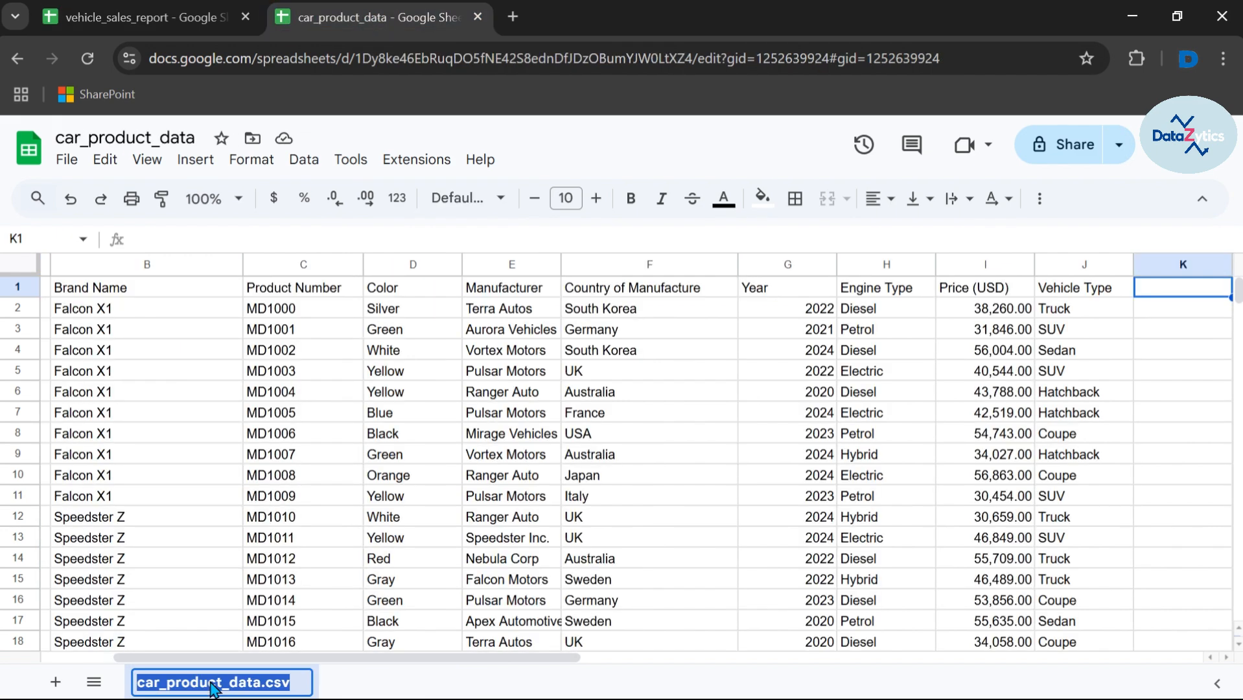
left_click(146, 15)
key("ctrl+v")
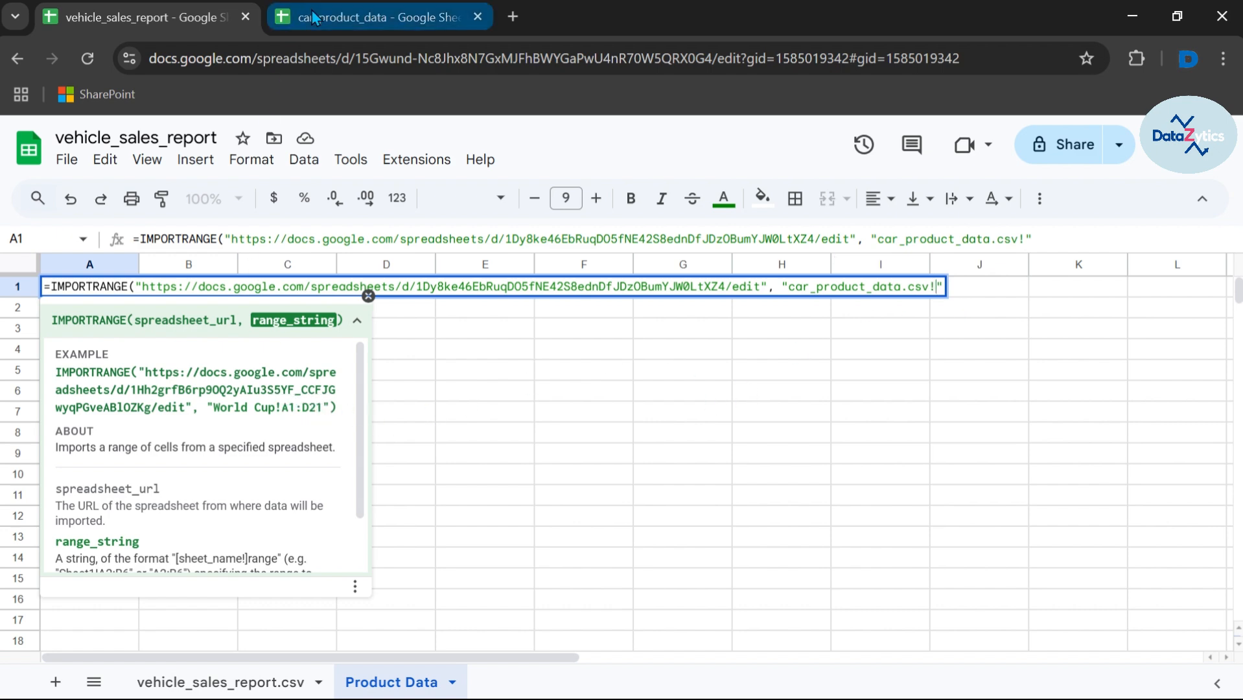
Step: Check the source columns and complete the range as car_product_data.csv!A:J
left_click(272, 30)
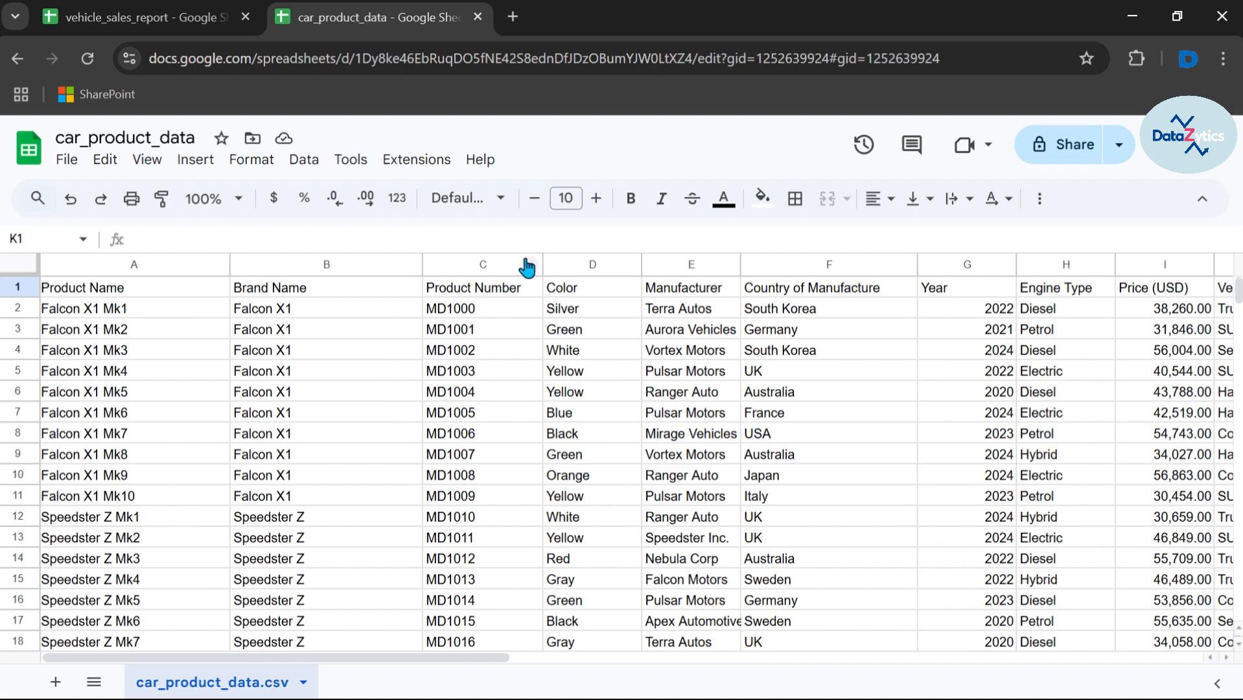
scroll(526, 260, "right", 5)
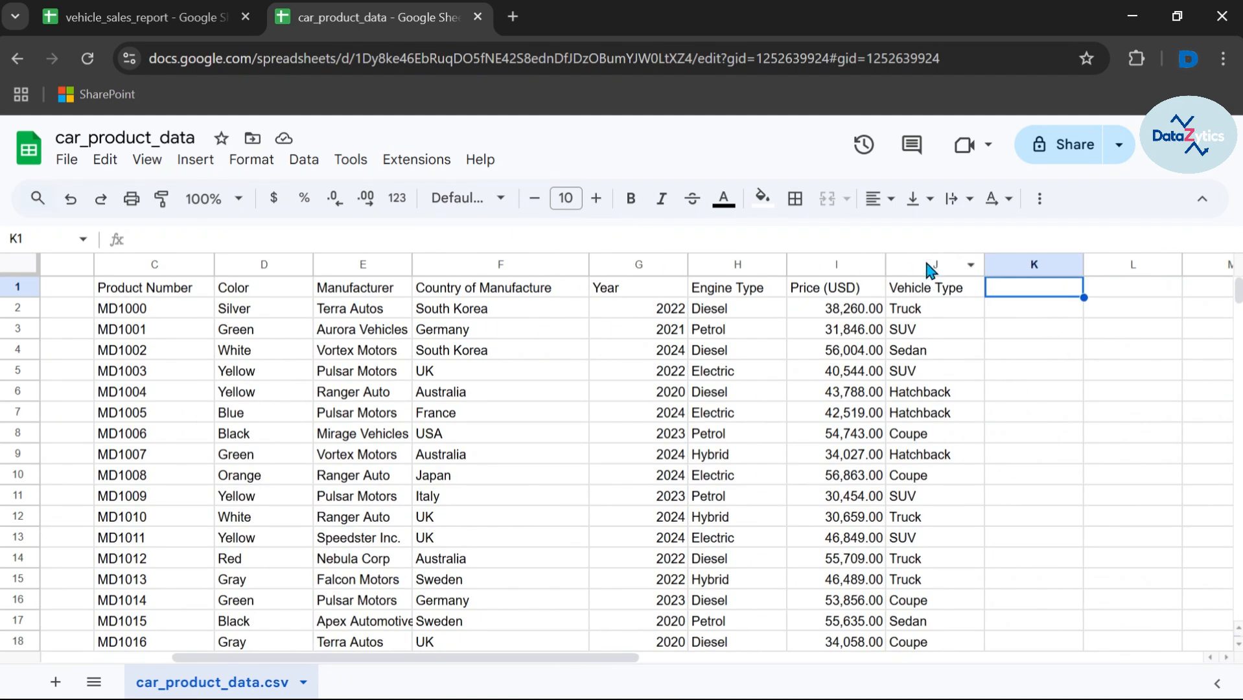
left_click(174, 14)
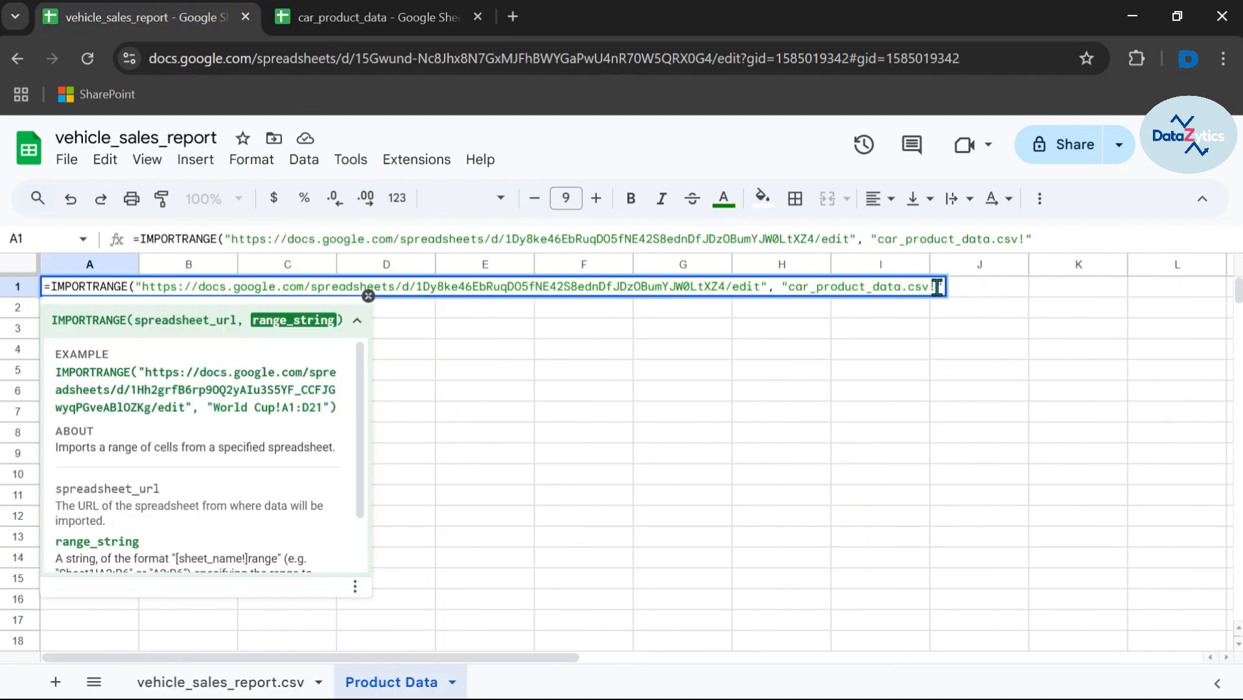
type("A:J")
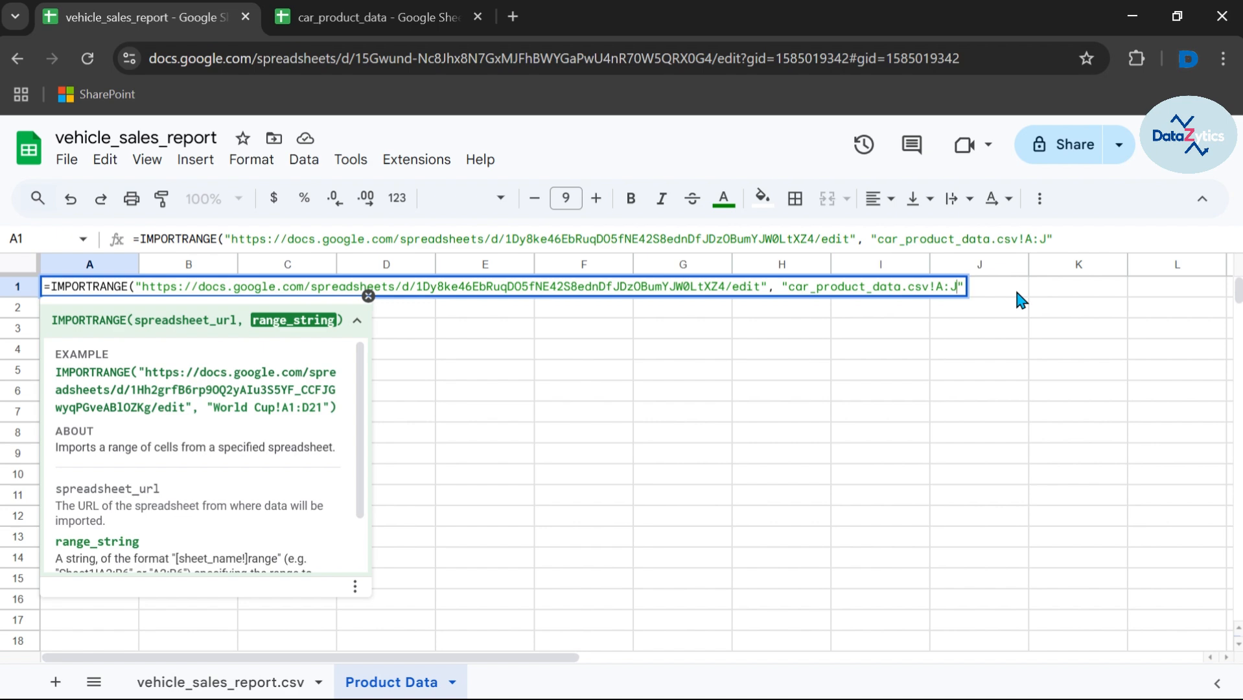
Step: Commit the formula and allow access so car_product_data's rows load into Product Data
key("Return")
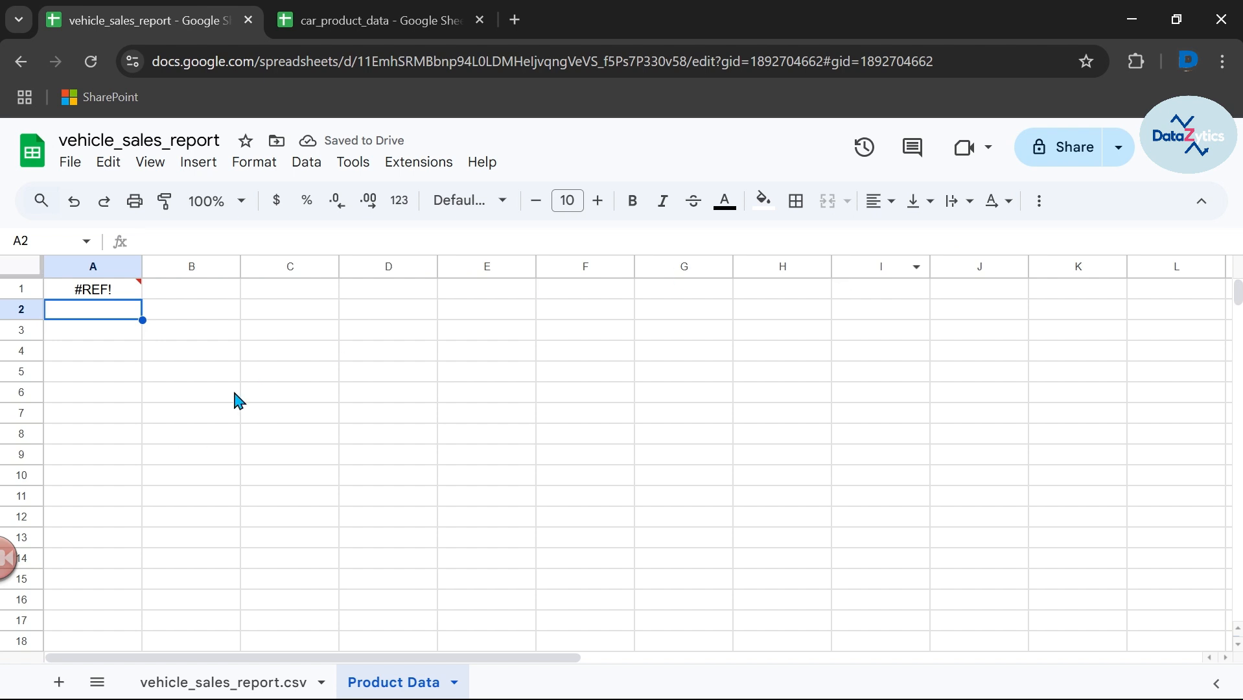
mouse_move(120, 293)
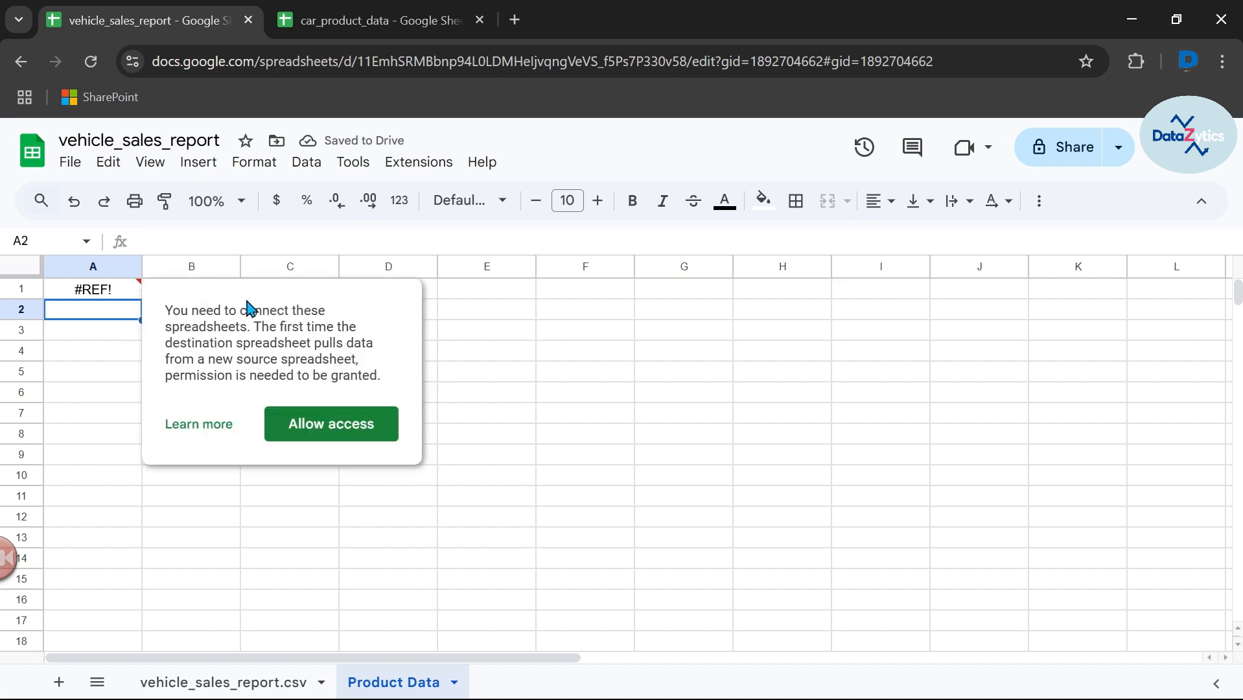
left_click(331, 425)
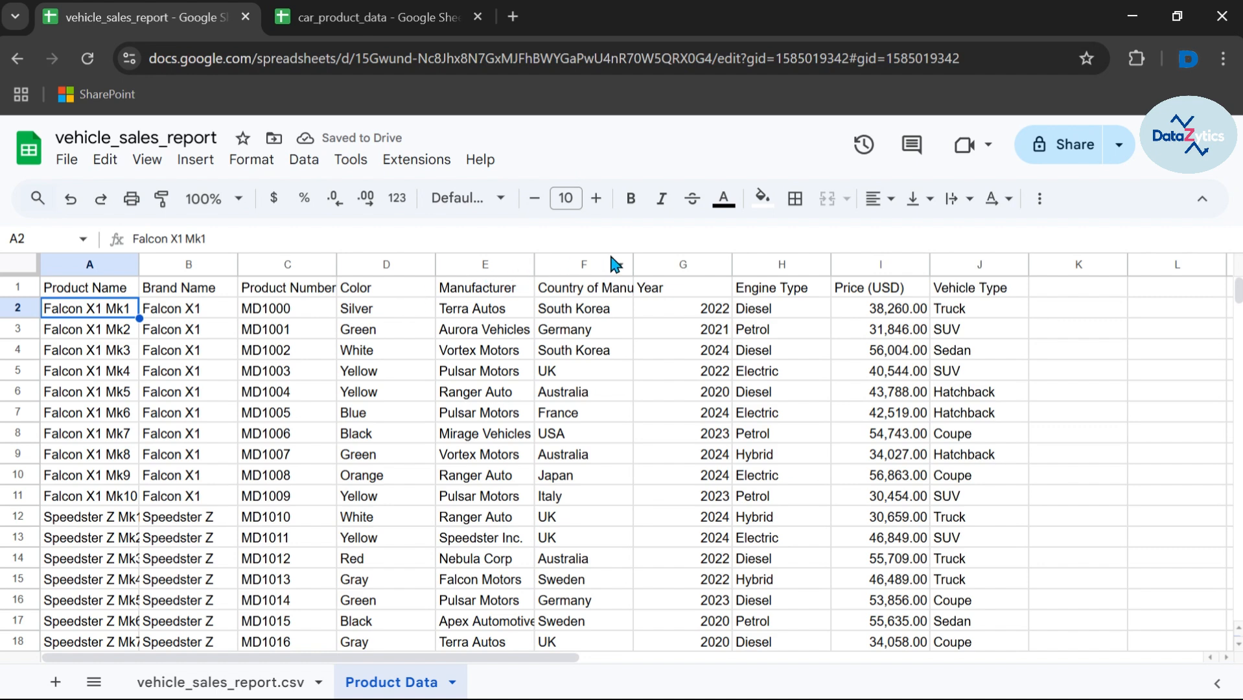
Step: Widen columns F and A to fit Country of Manufacture and the product names, then select A1
left_click_drag(633, 263, 731, 264)
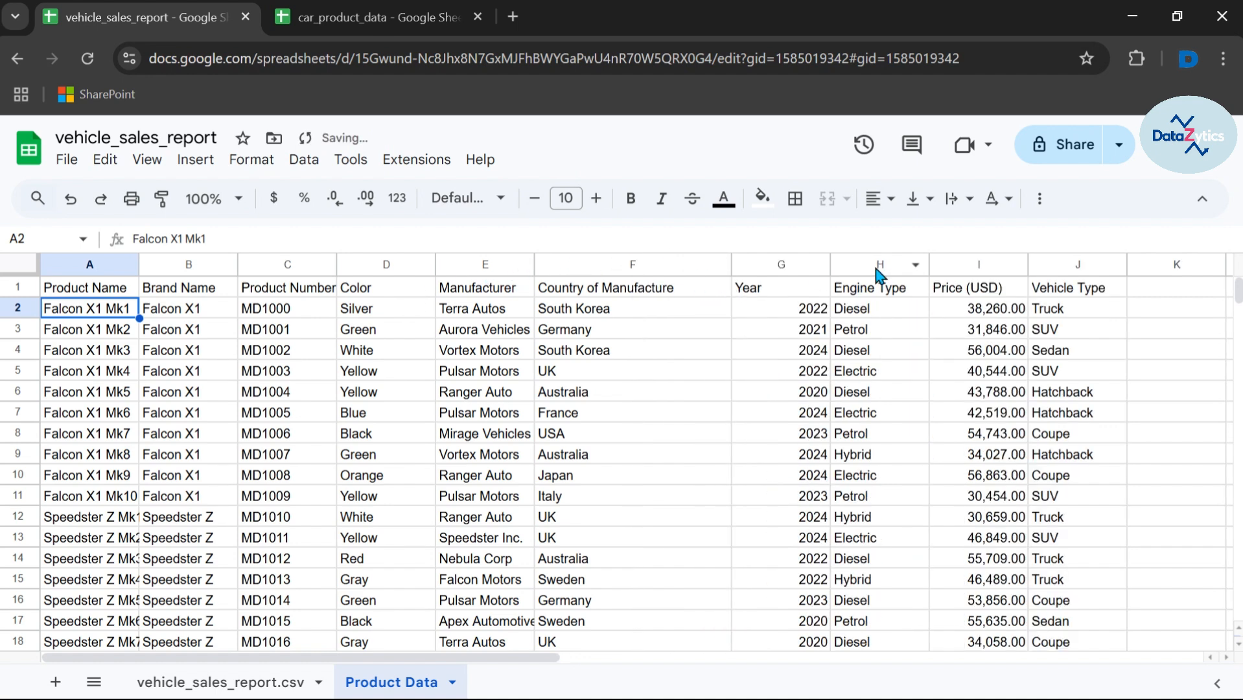
left_click_drag(139, 262, 241, 262)
left_click(158, 292)
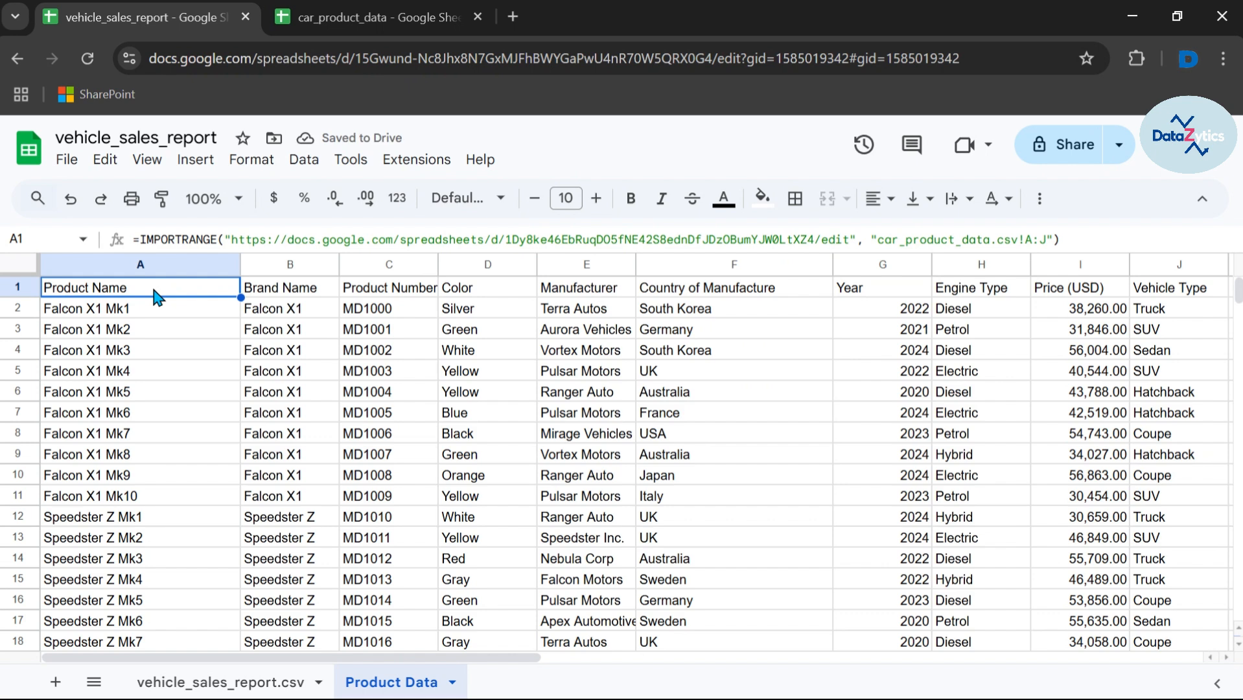
key("Delete")
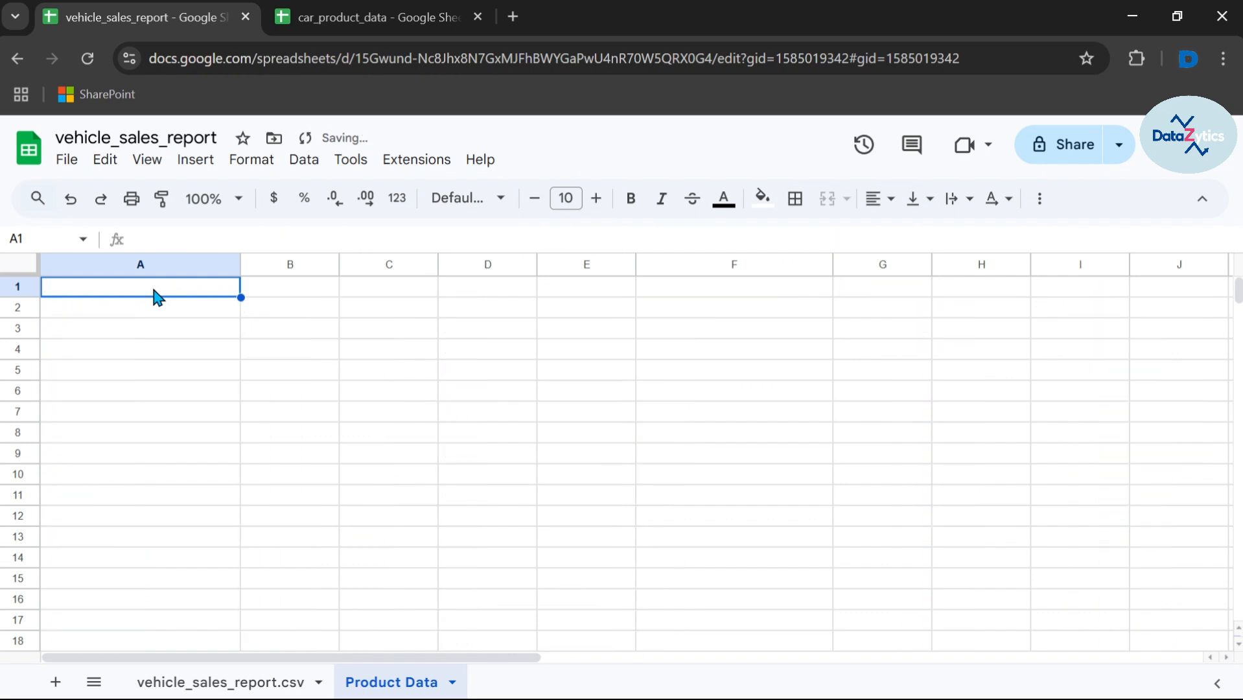
key("ctrl+z")
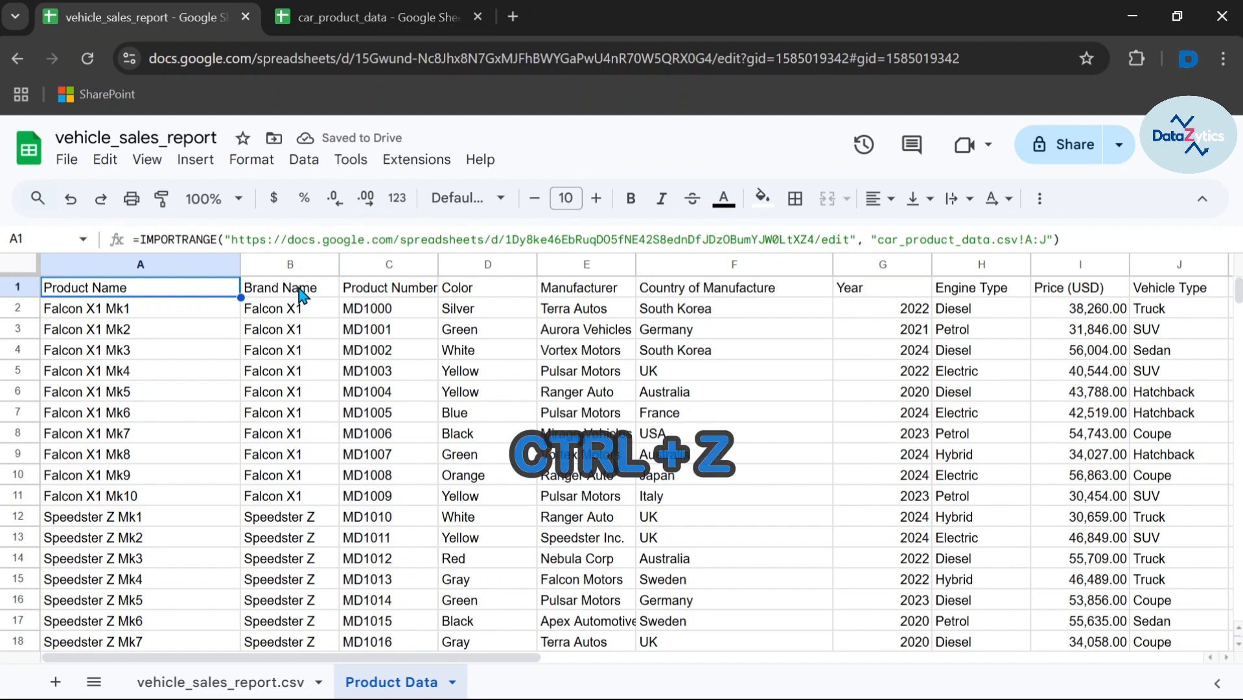
left_click(300, 293)
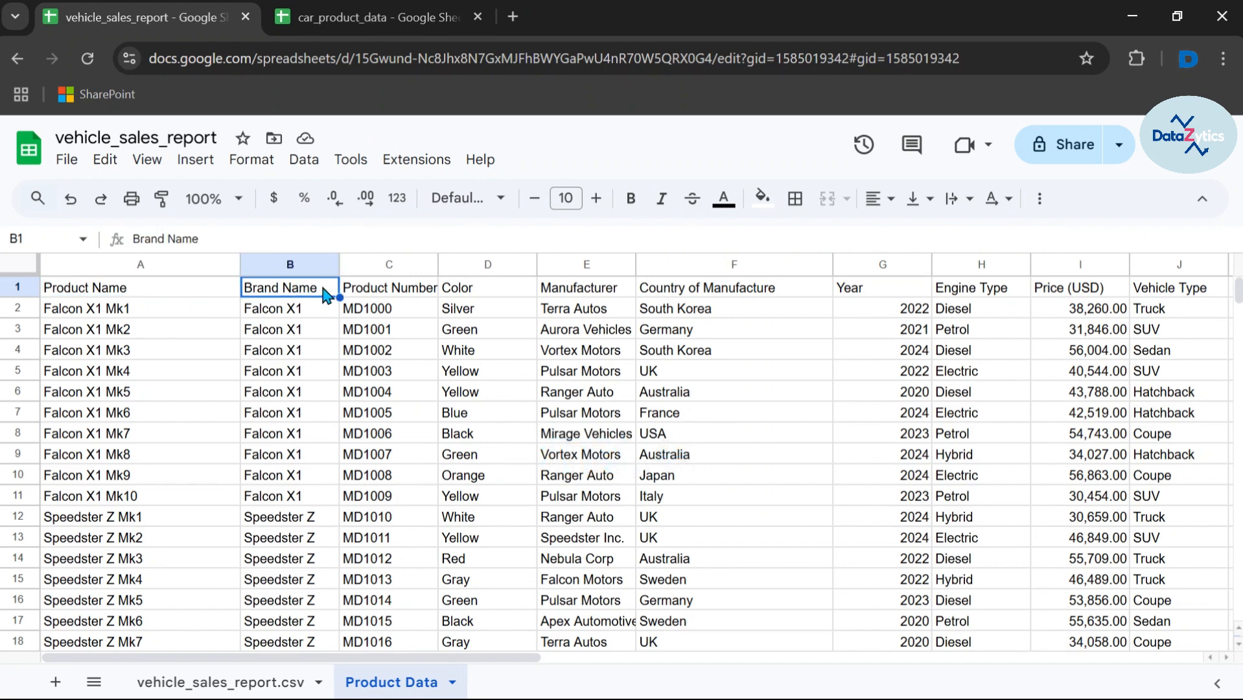
double_click(324, 295)
key("BackSpace")
key("BackSpace")
key("BackSpace")
key("BackSpace")
key("BackSpace")
key("Return")
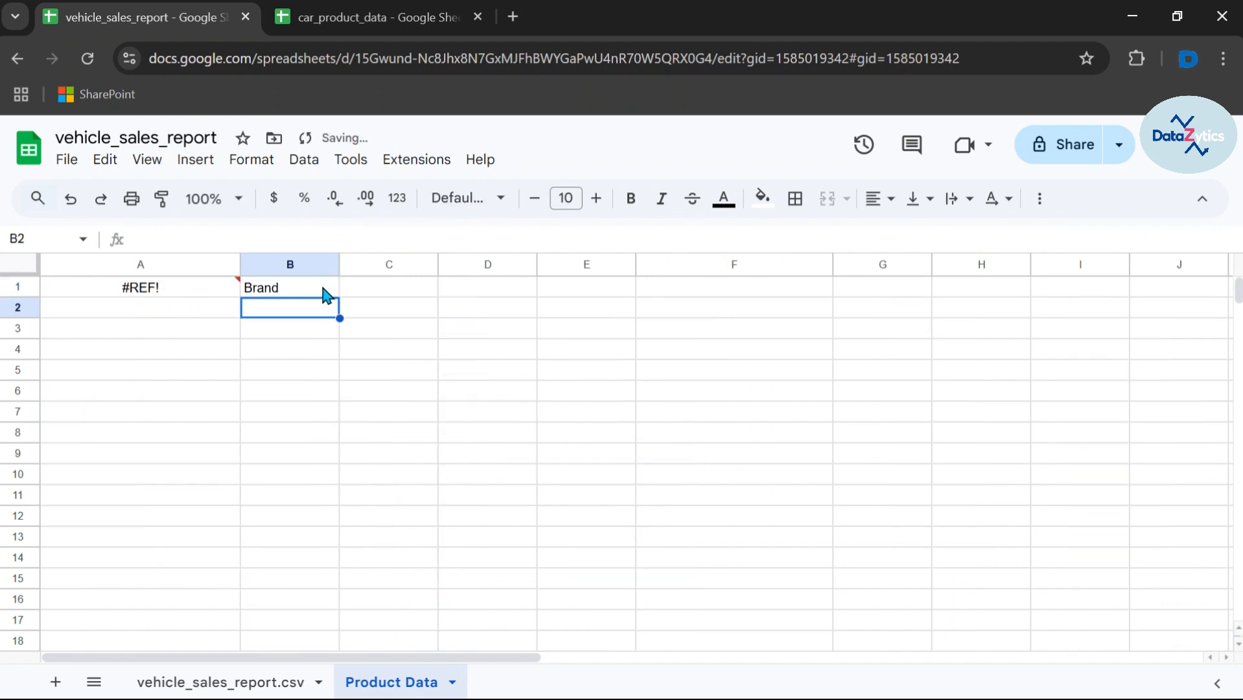
mouse_move(240, 283)
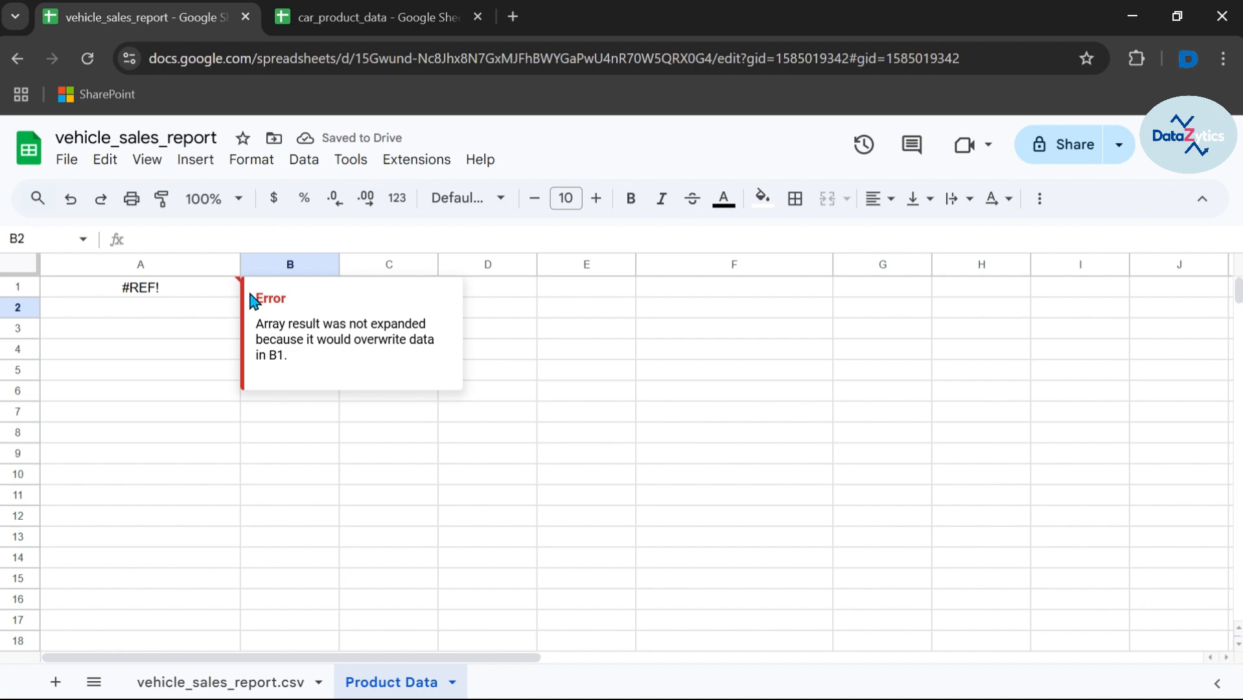
left_click(184, 292)
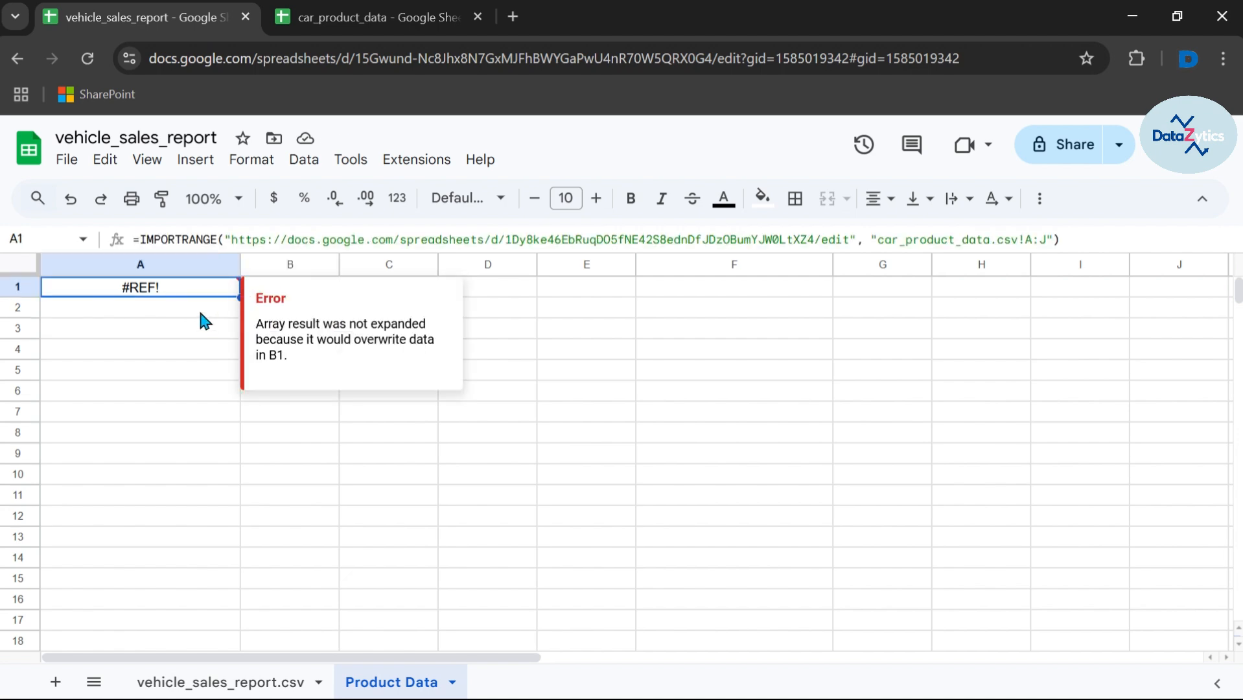
left_click(200, 312)
left_click(278, 289)
key("Delete")
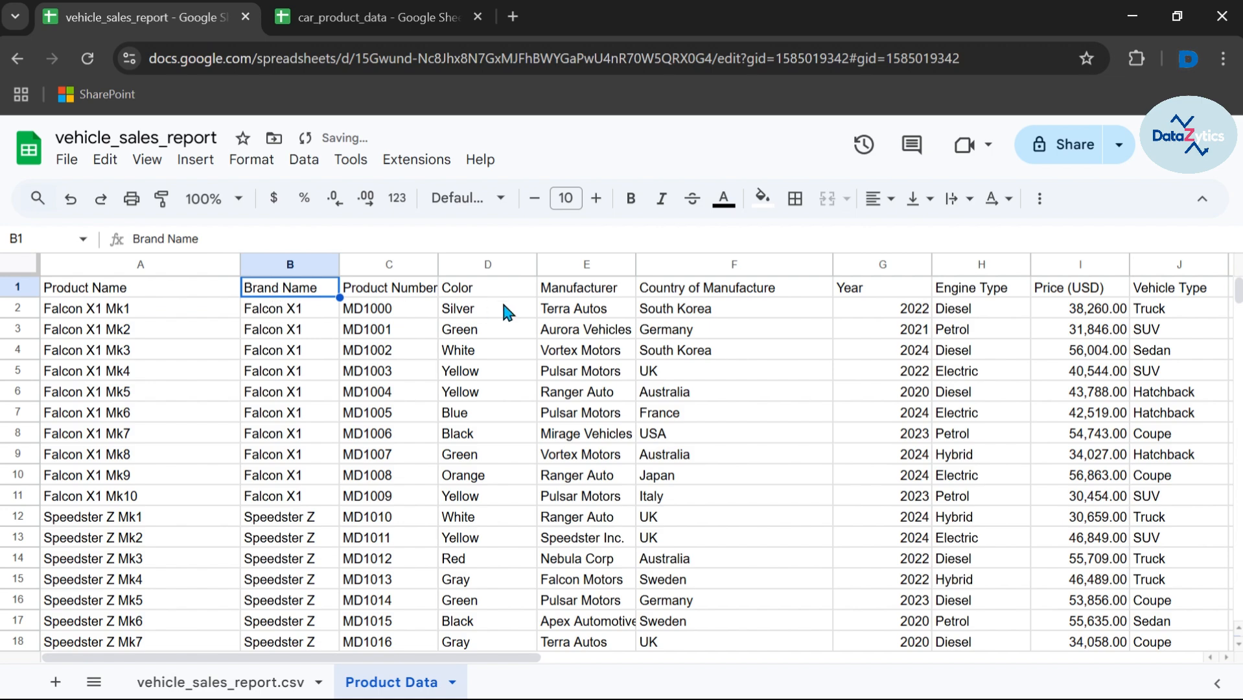
Step: Fill Product Data's Silver colour cell D2 with red
left_click(334, 20)
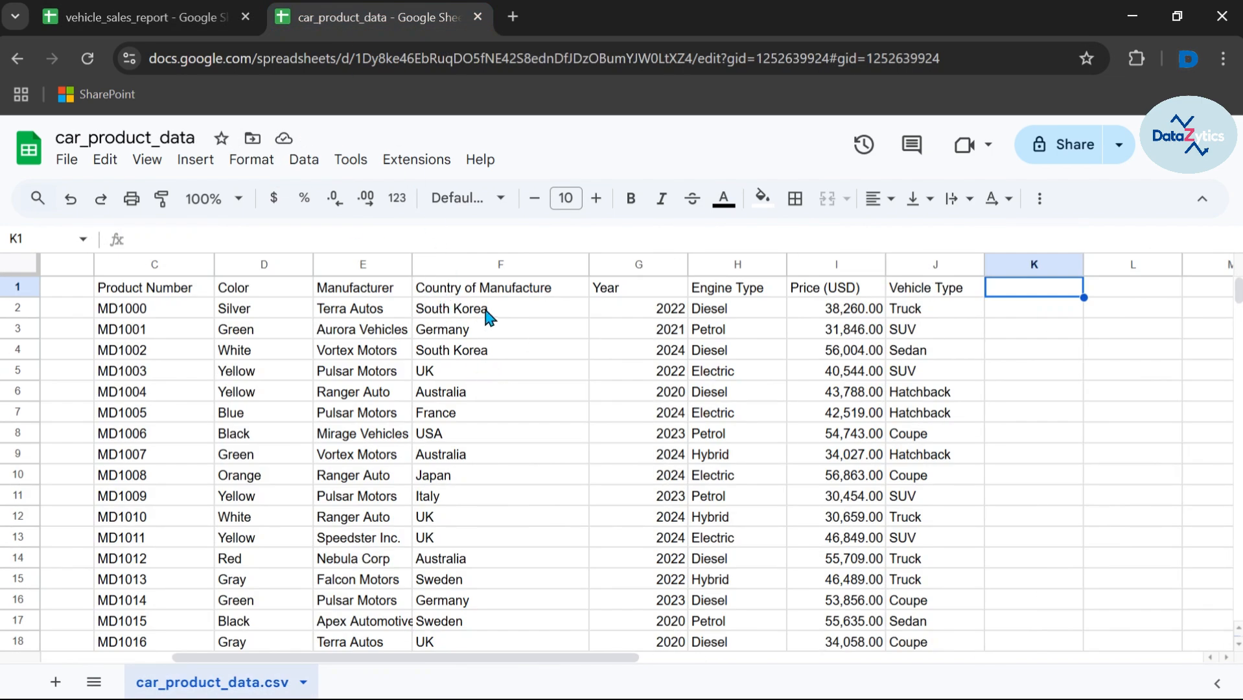
scroll(249, 317, "left", 5)
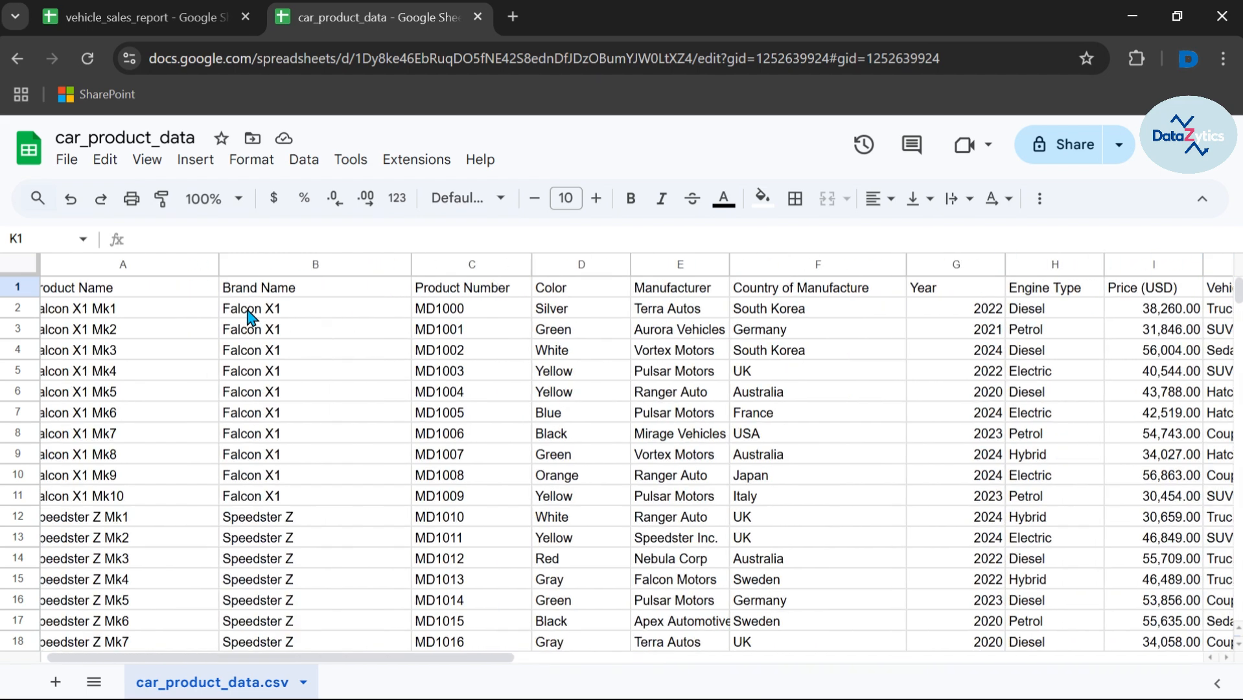
scroll(248, 312, "left", 1)
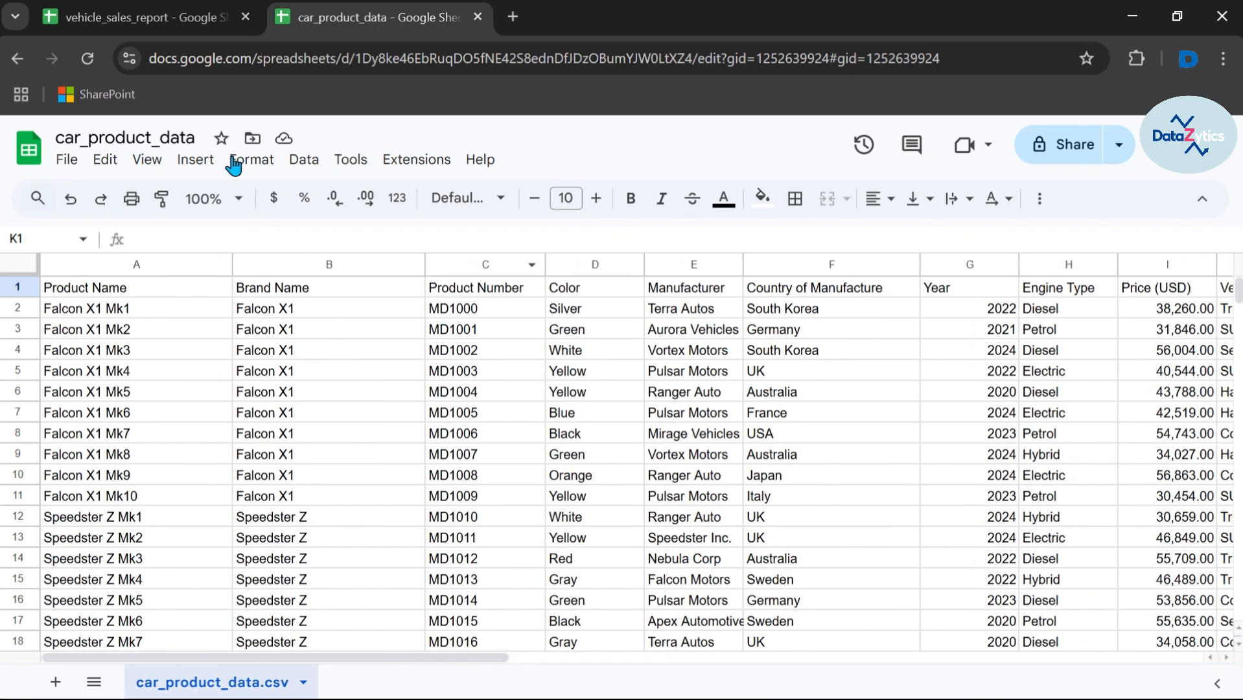
left_click(154, 18)
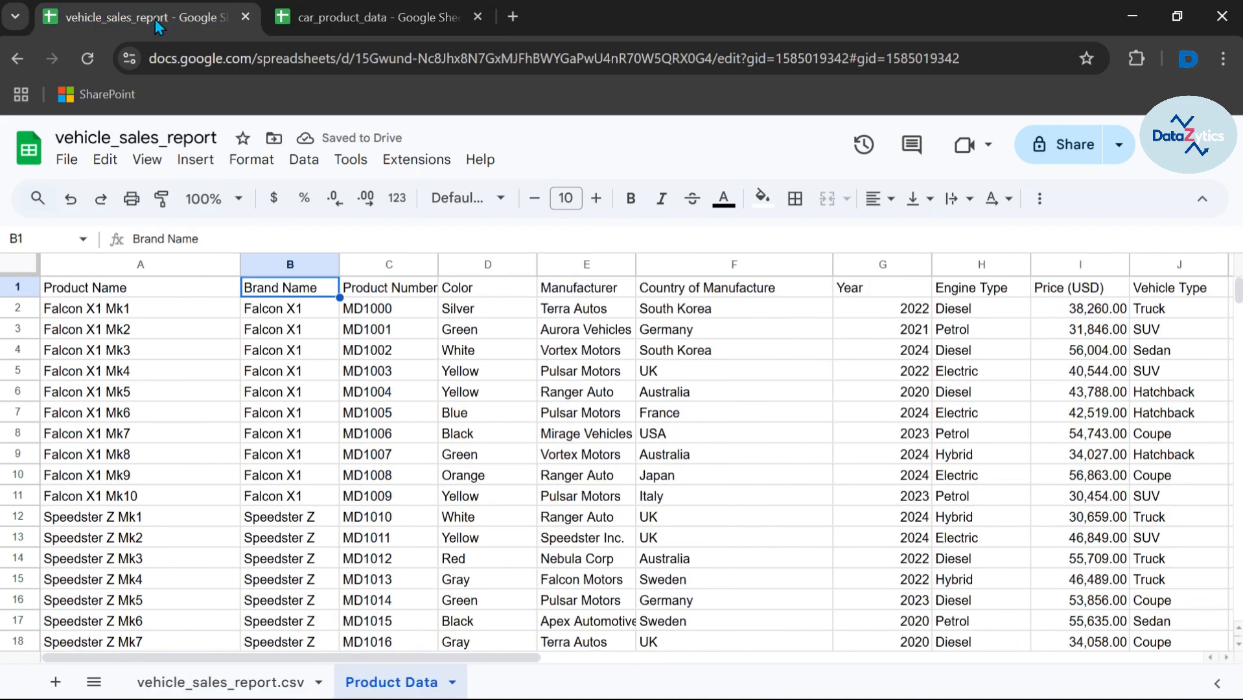
left_click(485, 309)
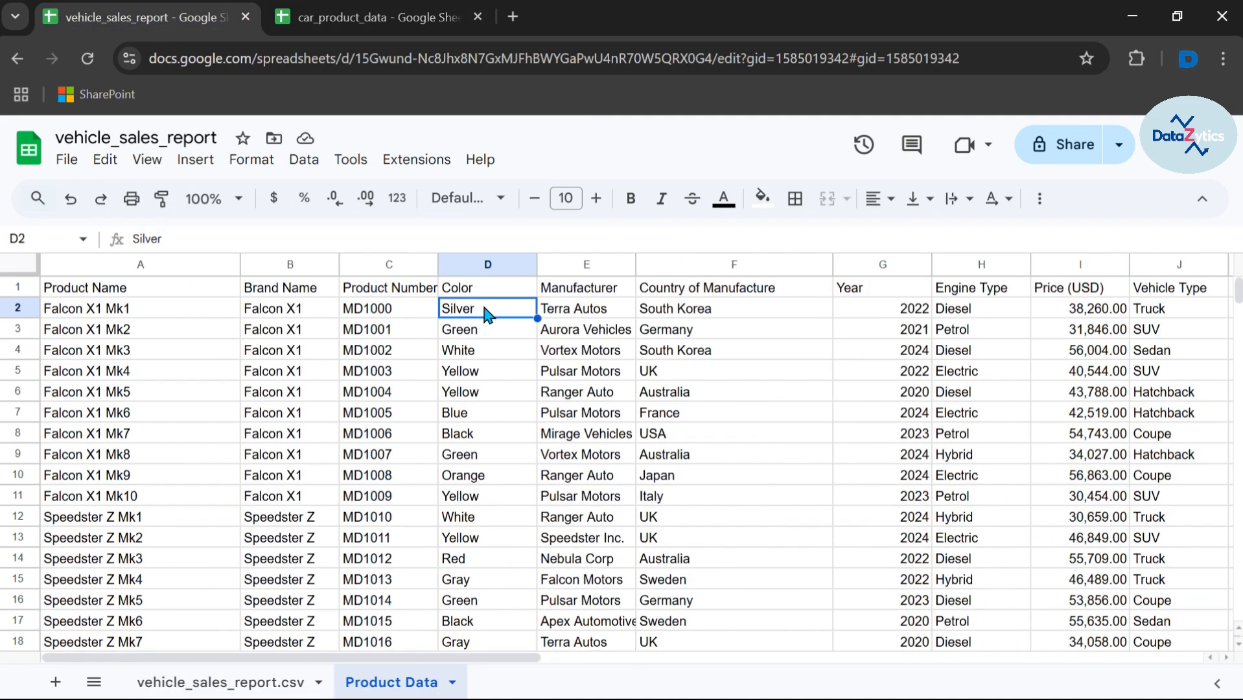
left_click(762, 198)
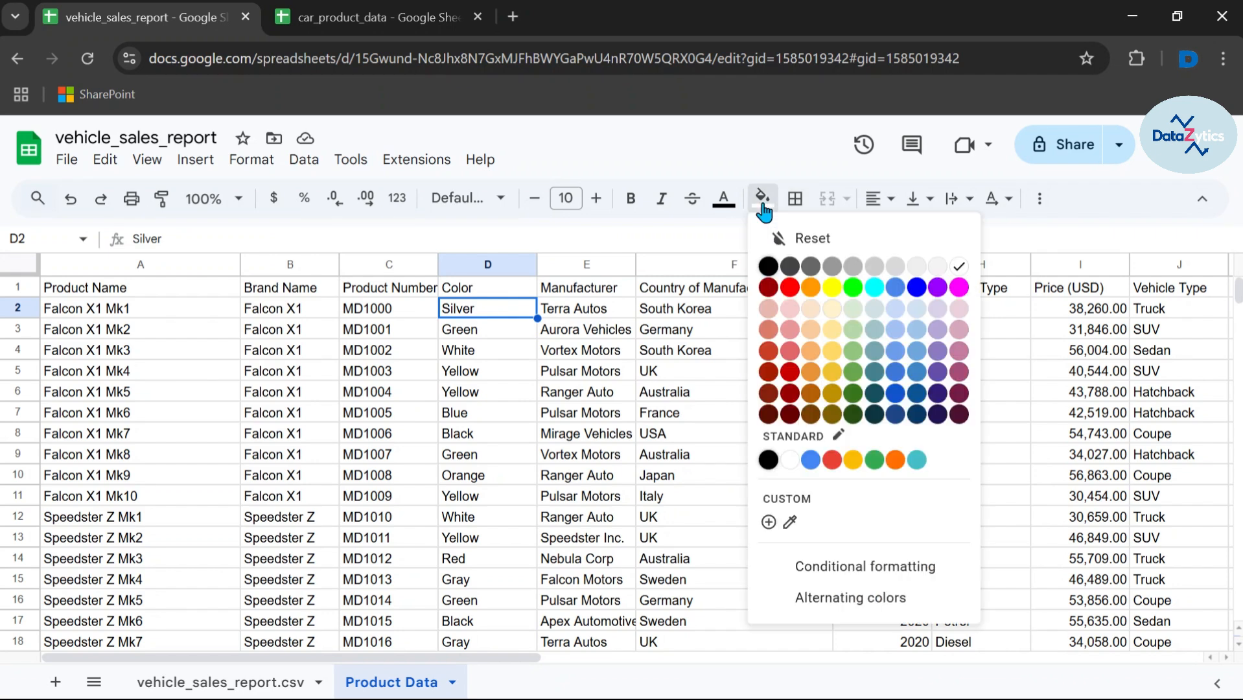
left_click(790, 288)
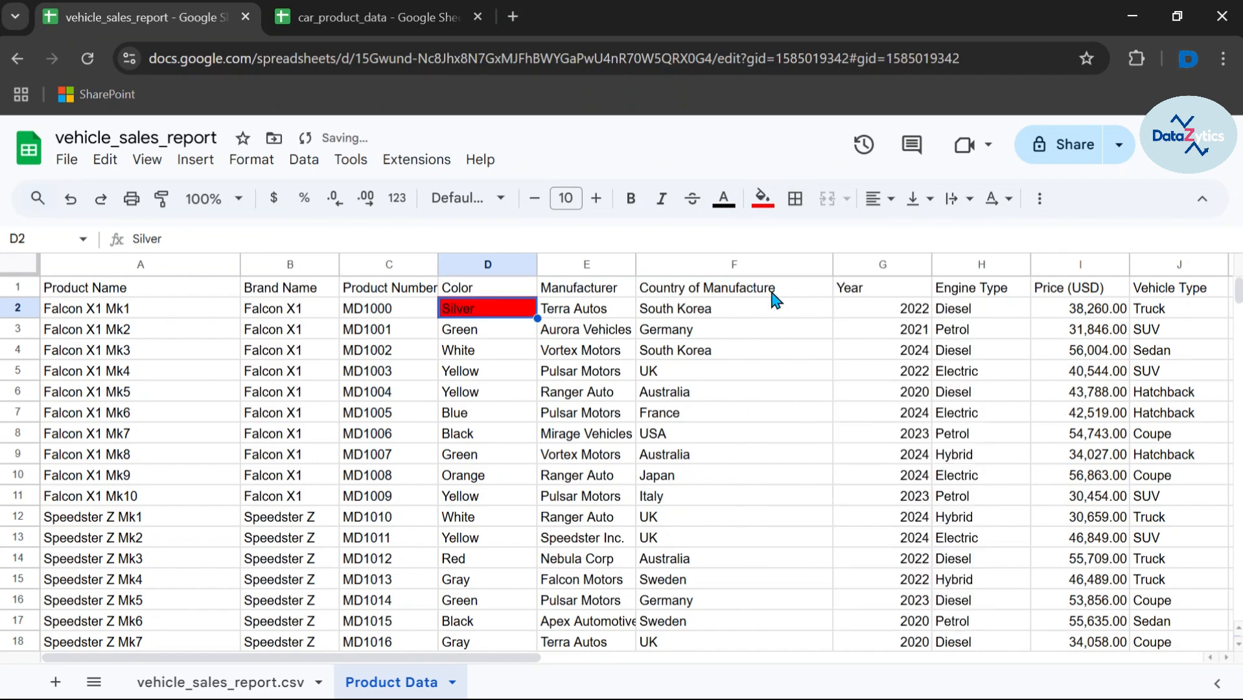
Step: Change car_product_data's D2 to Black and check the report reflects it
left_click(332, 12)
left_click(569, 311)
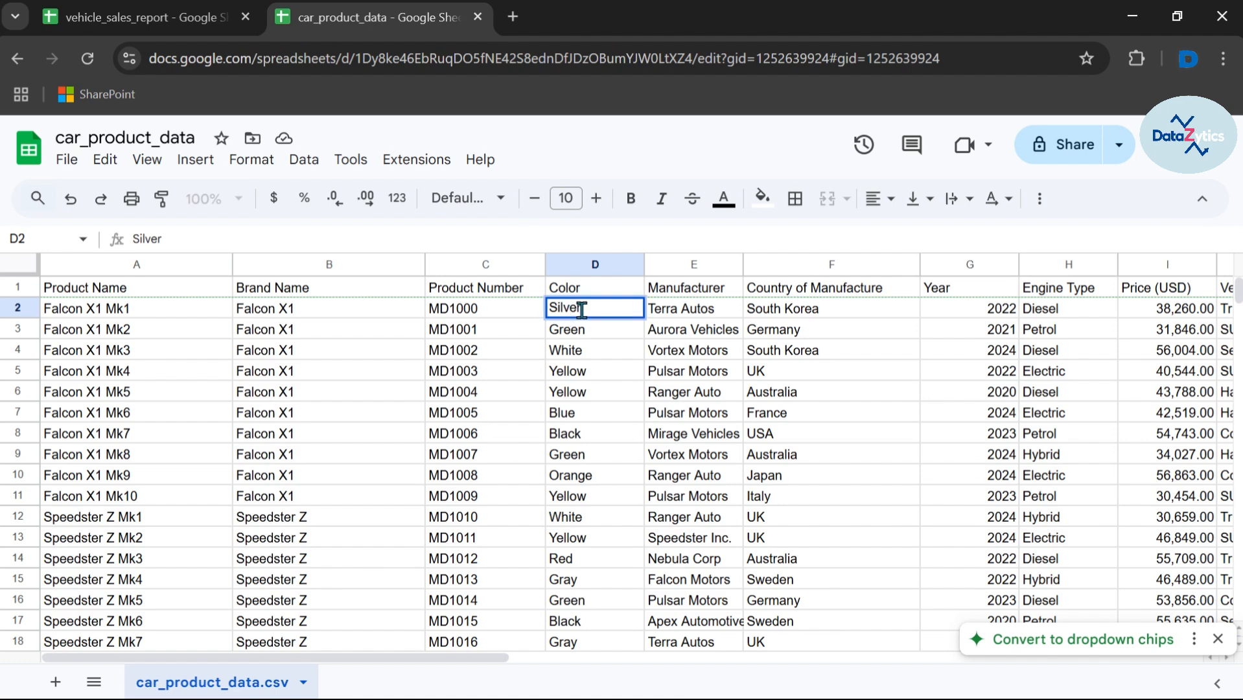
double_click(549, 309)
type("Black")
key("Return")
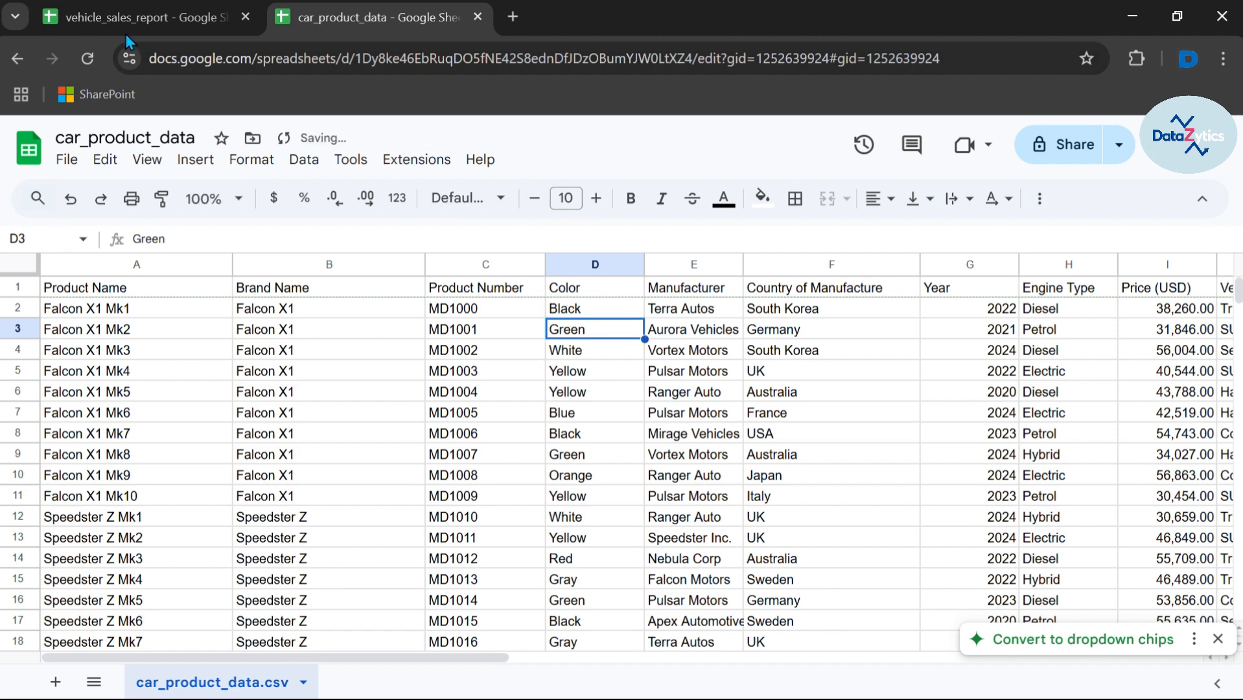
left_click(142, 19)
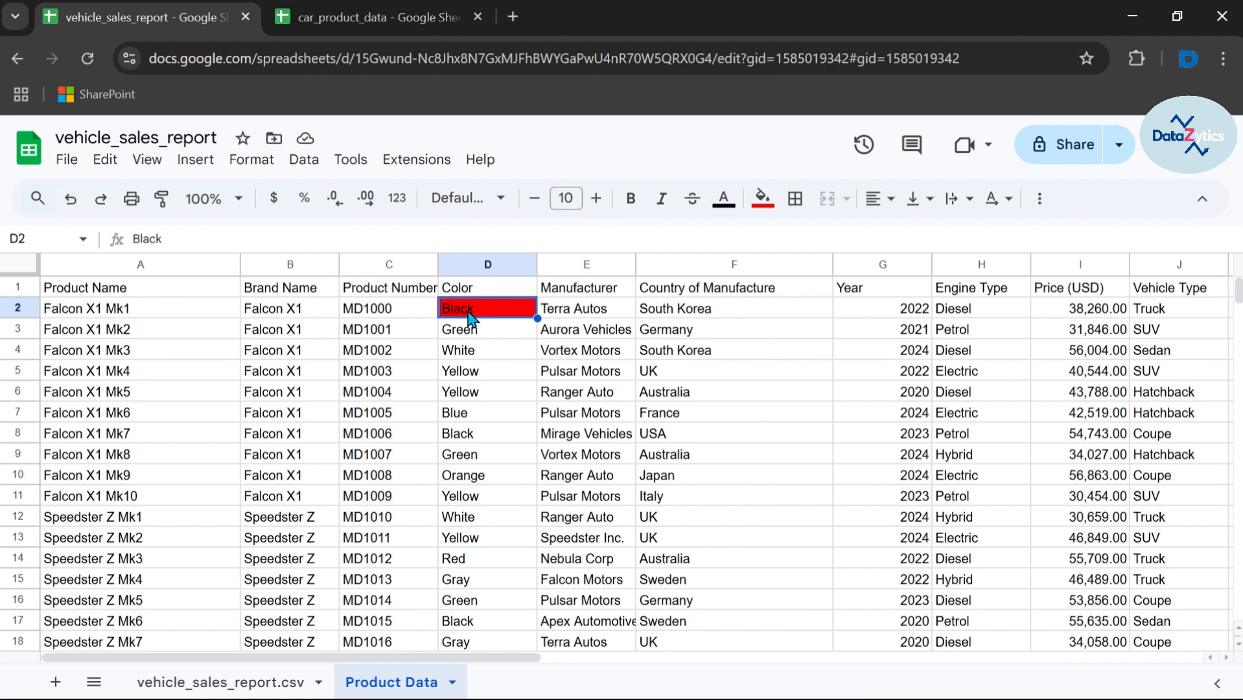
Step: Restore car_product_data's D2 to Silver
left_click(369, 20)
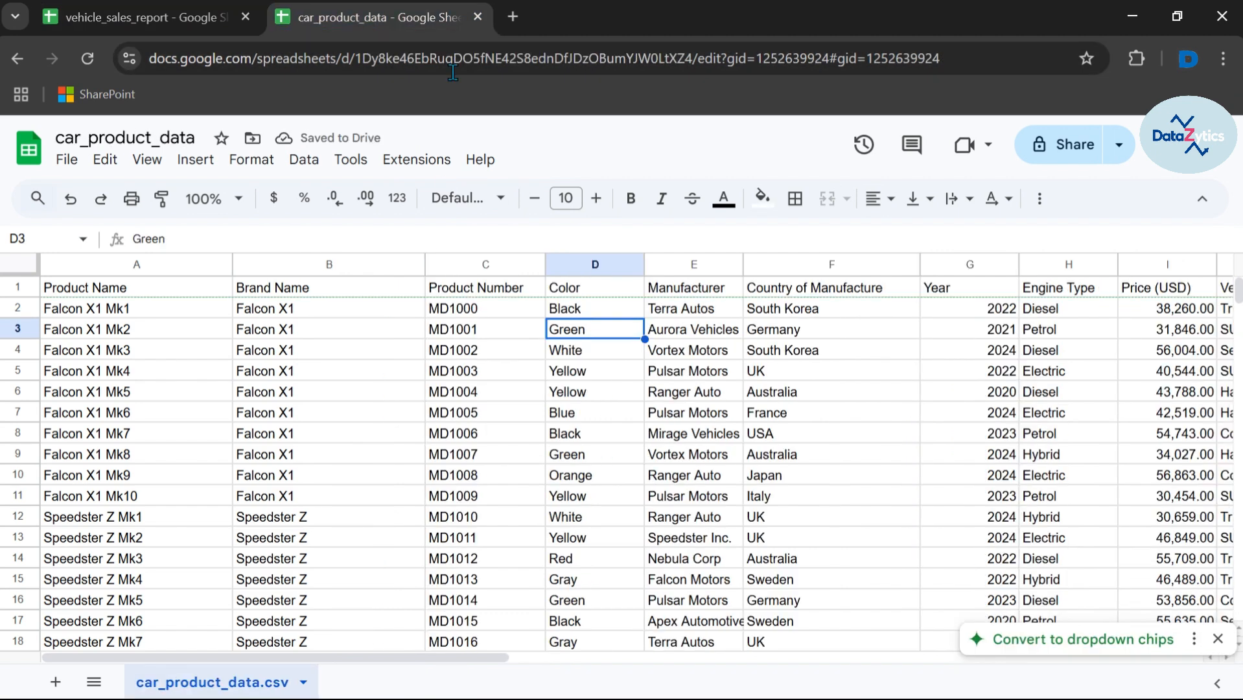
left_click(605, 309)
double_click(605, 308)
type("Silver")
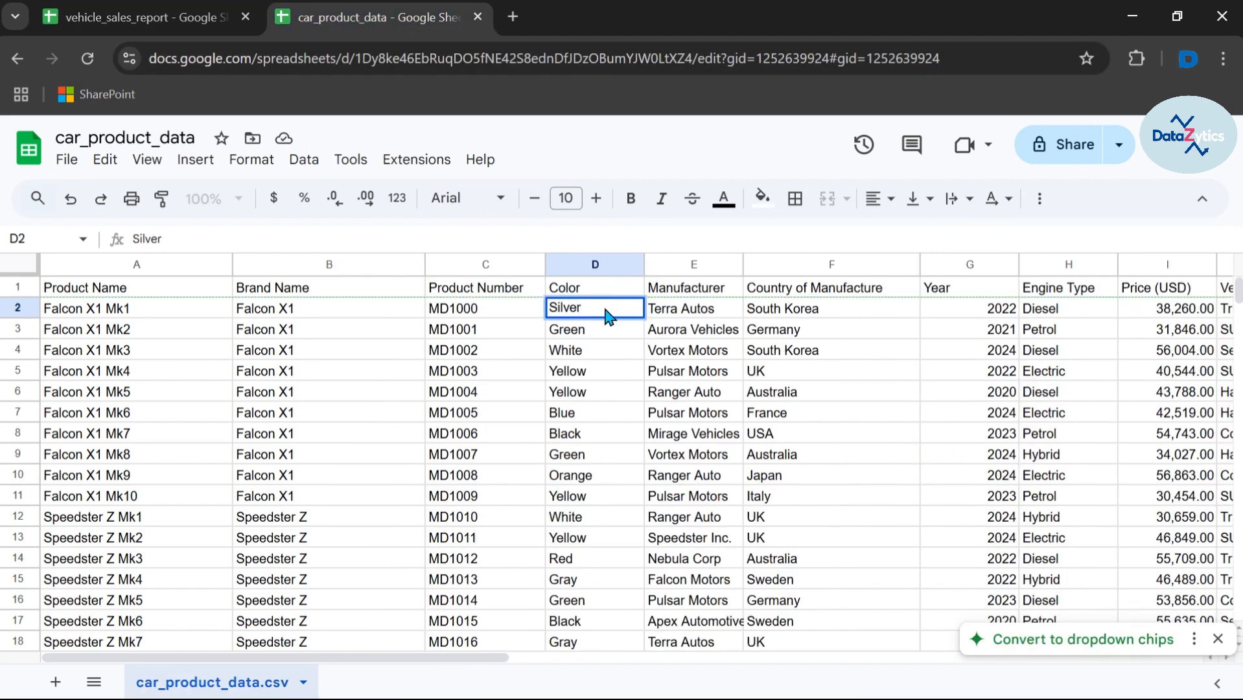
key("Return")
left_click(161, 26)
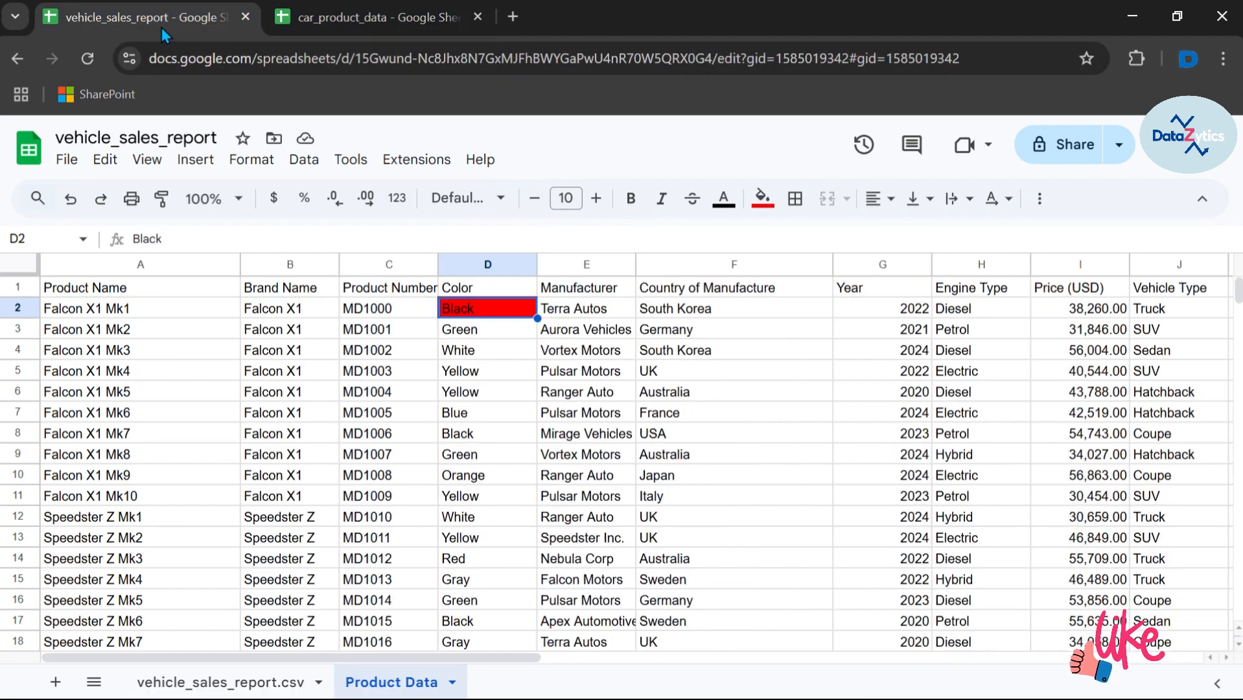
Step: Reset the red fill on Product Data's D2 to no fill
left_click(479, 324)
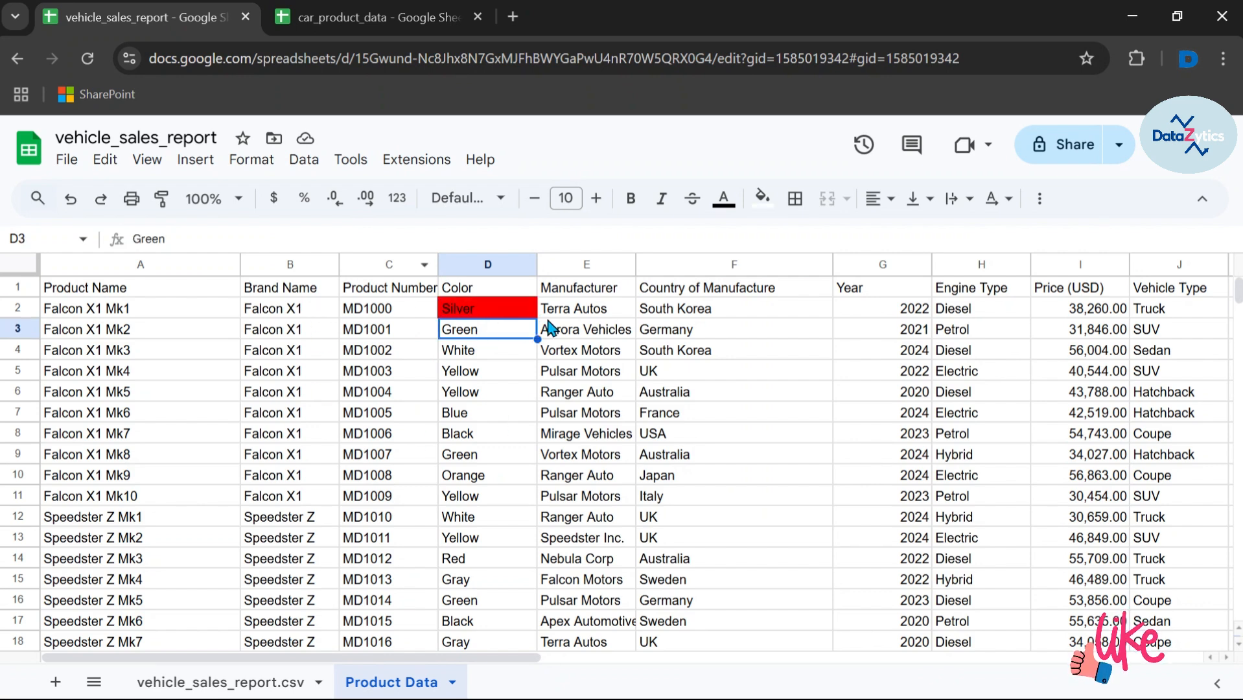
left_click(506, 313)
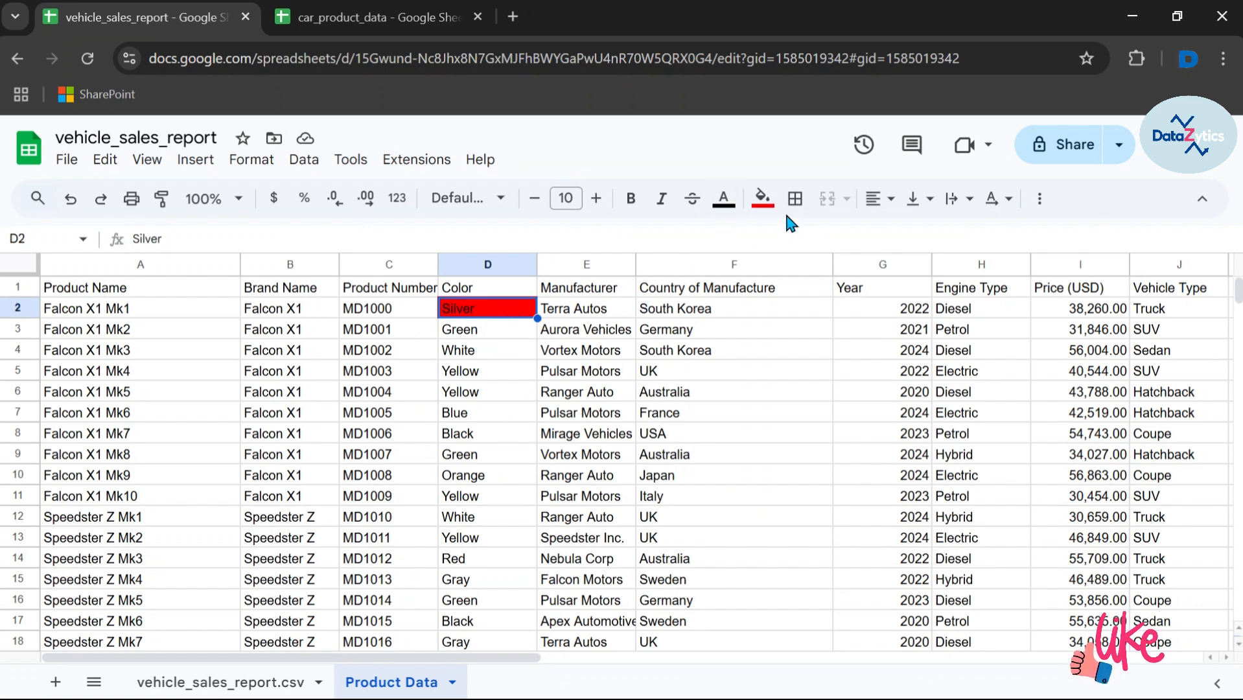
left_click(763, 197)
left_click(800, 236)
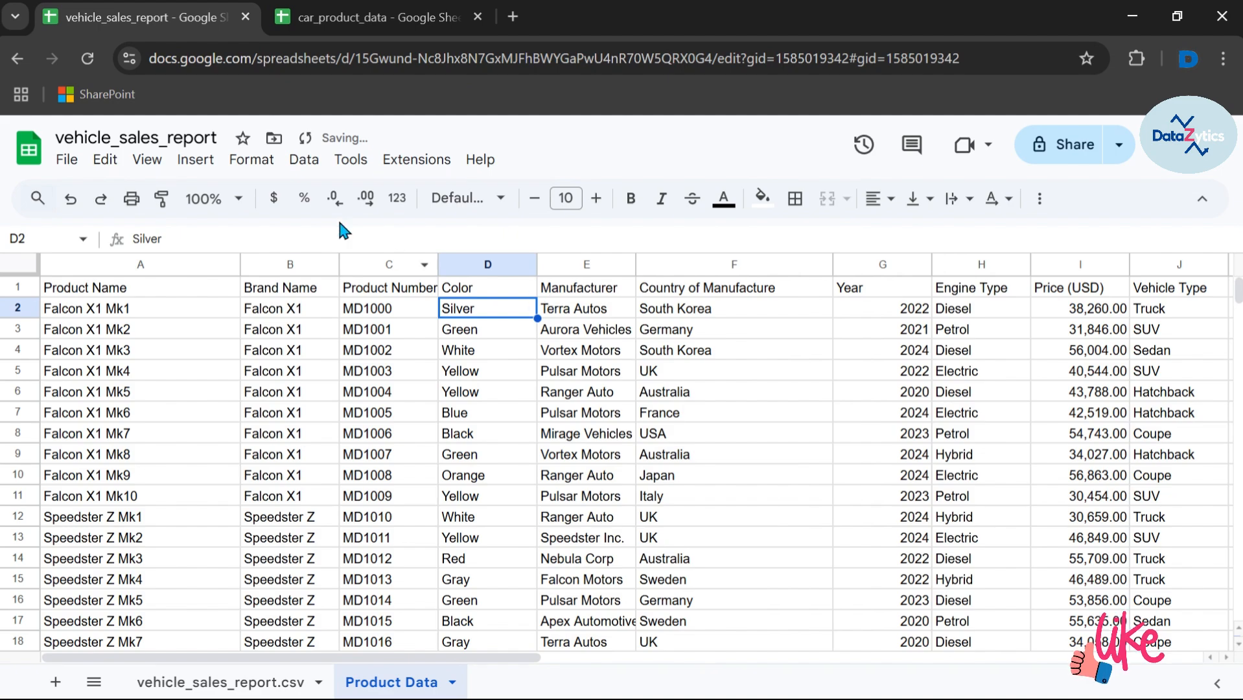
left_click(339, 20)
left_click(149, 17)
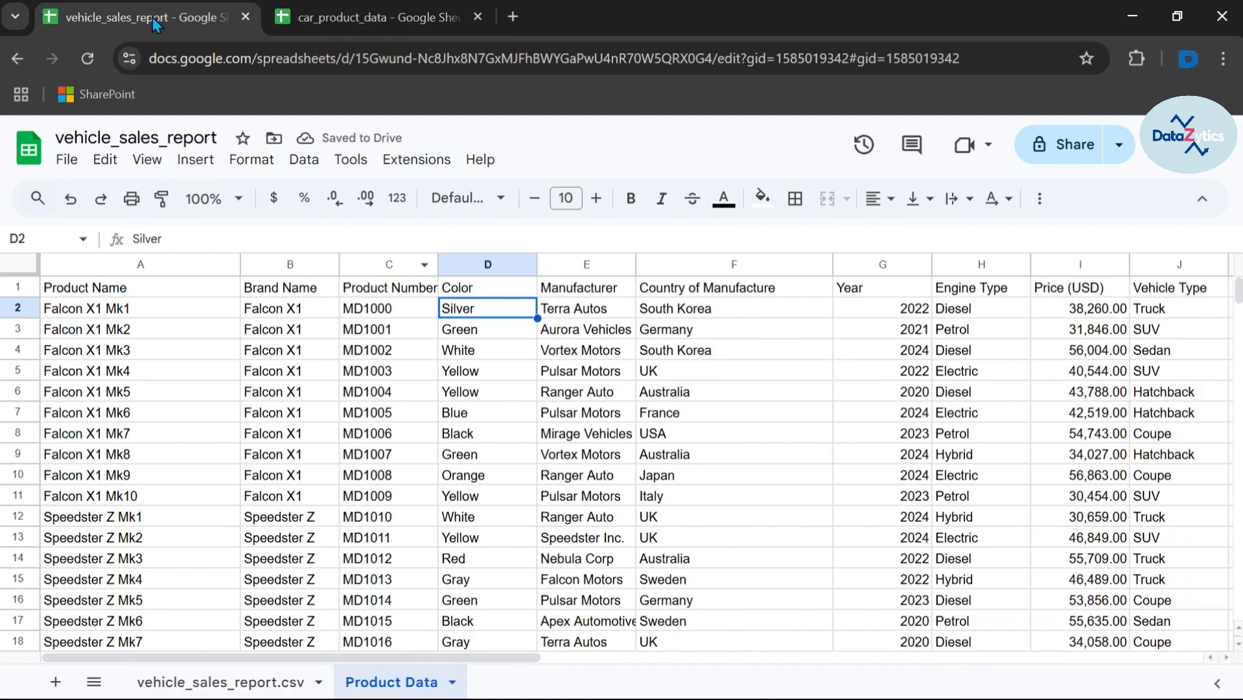
Step: Select header row A1:J1 and make it bold
left_click(167, 288)
key("ctrl+a")
scroll(447, 463, "down", 18)
scroll(447, 463, "up", 18)
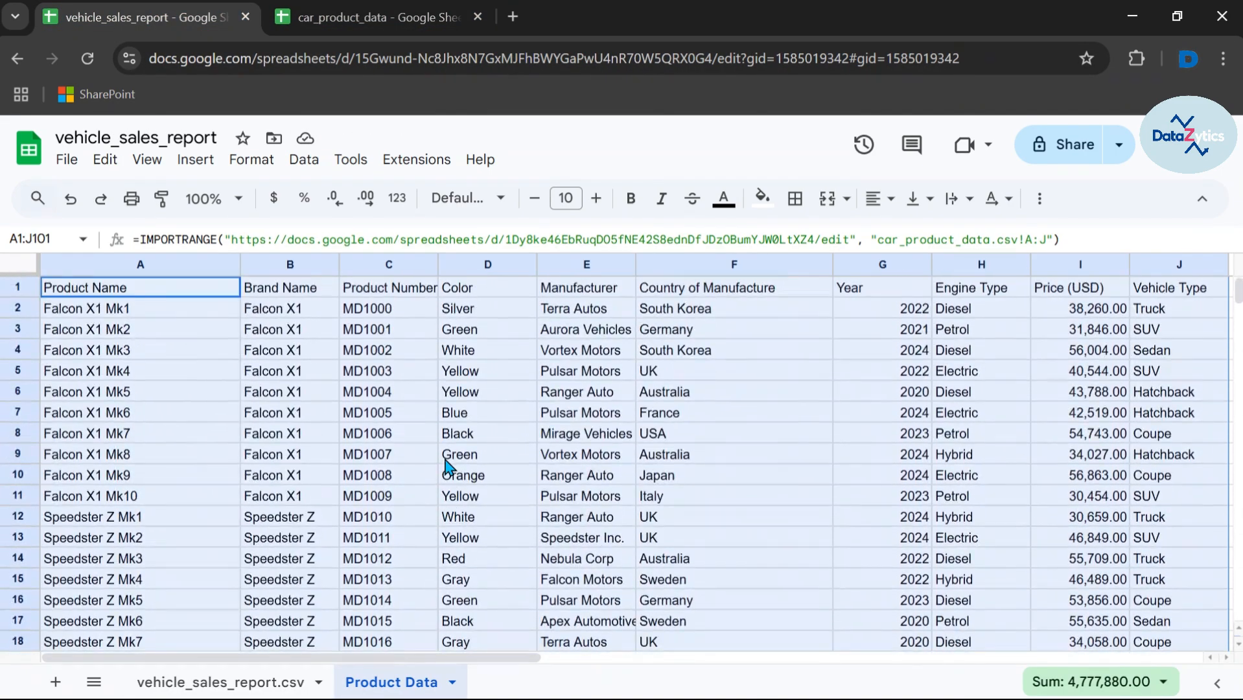
left_click(260, 285)
left_click(136, 295)
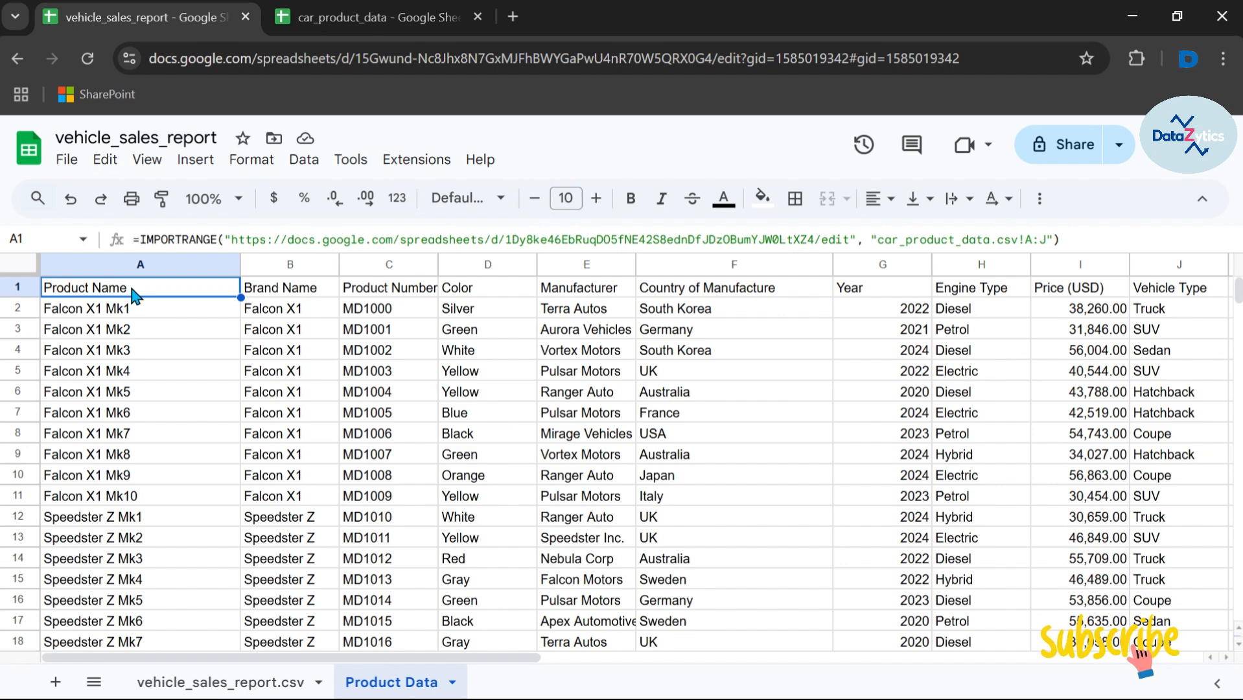
key("ctrl+shift+Right")
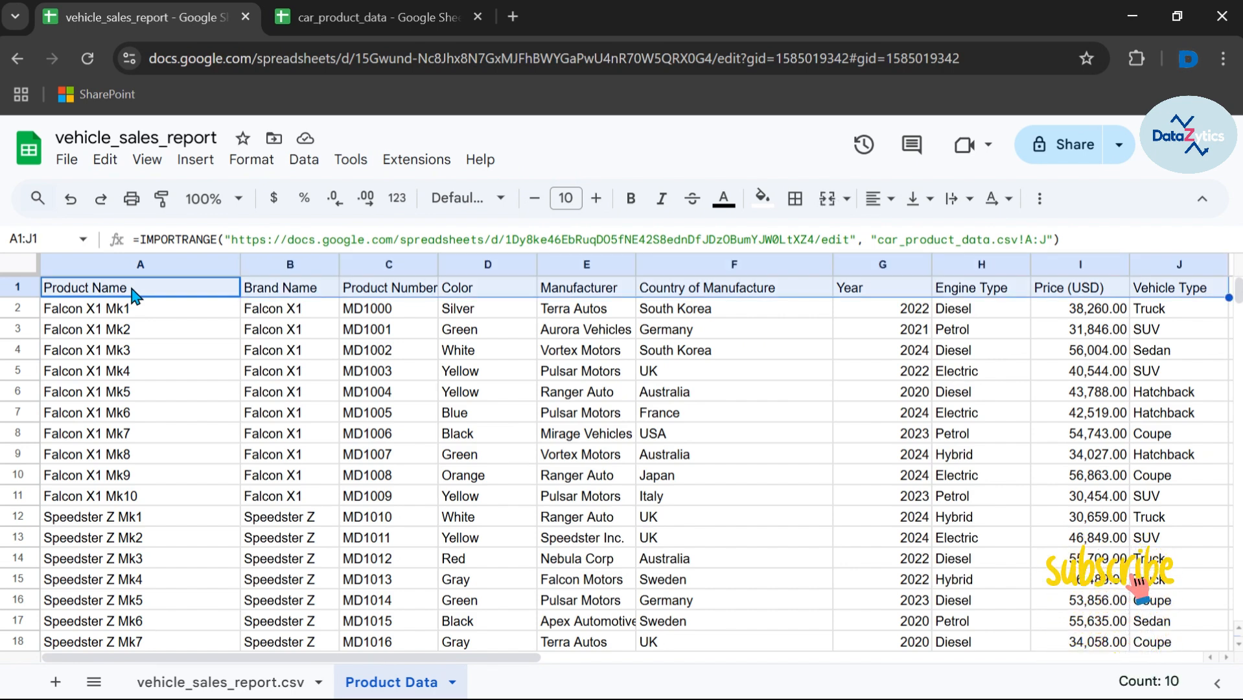
left_click(631, 206)
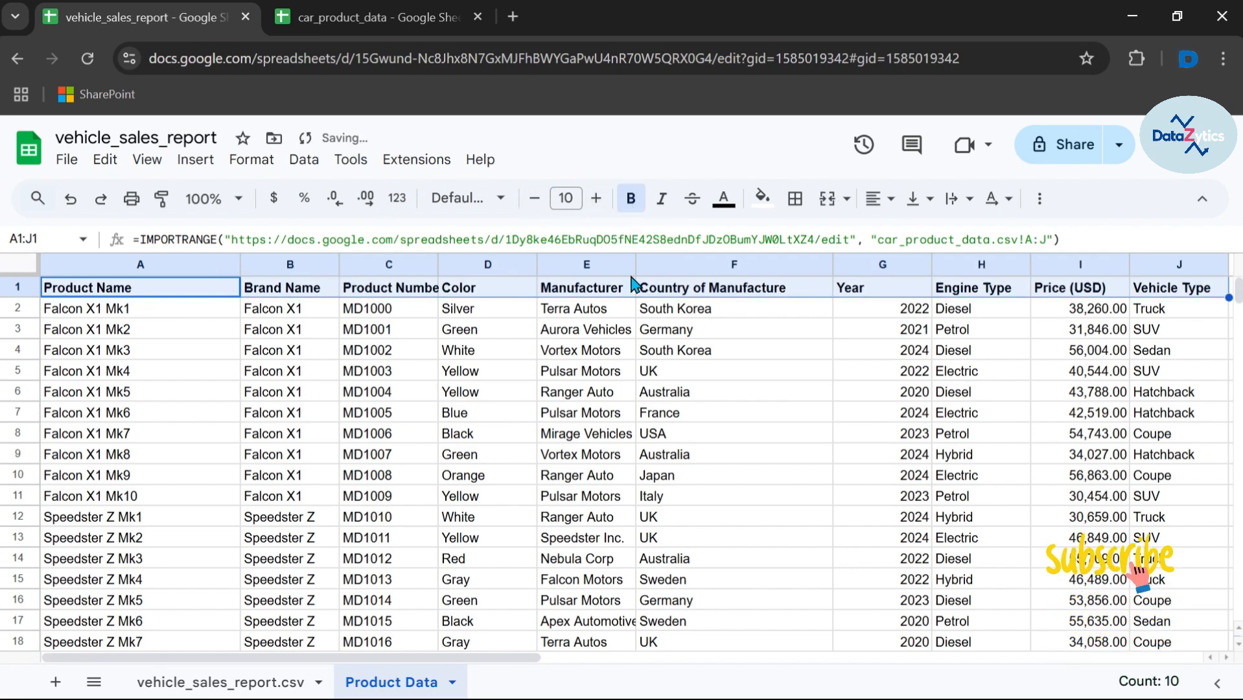
Step: Review the bold headers across the sheet and A1's import formula
left_click(606, 315)
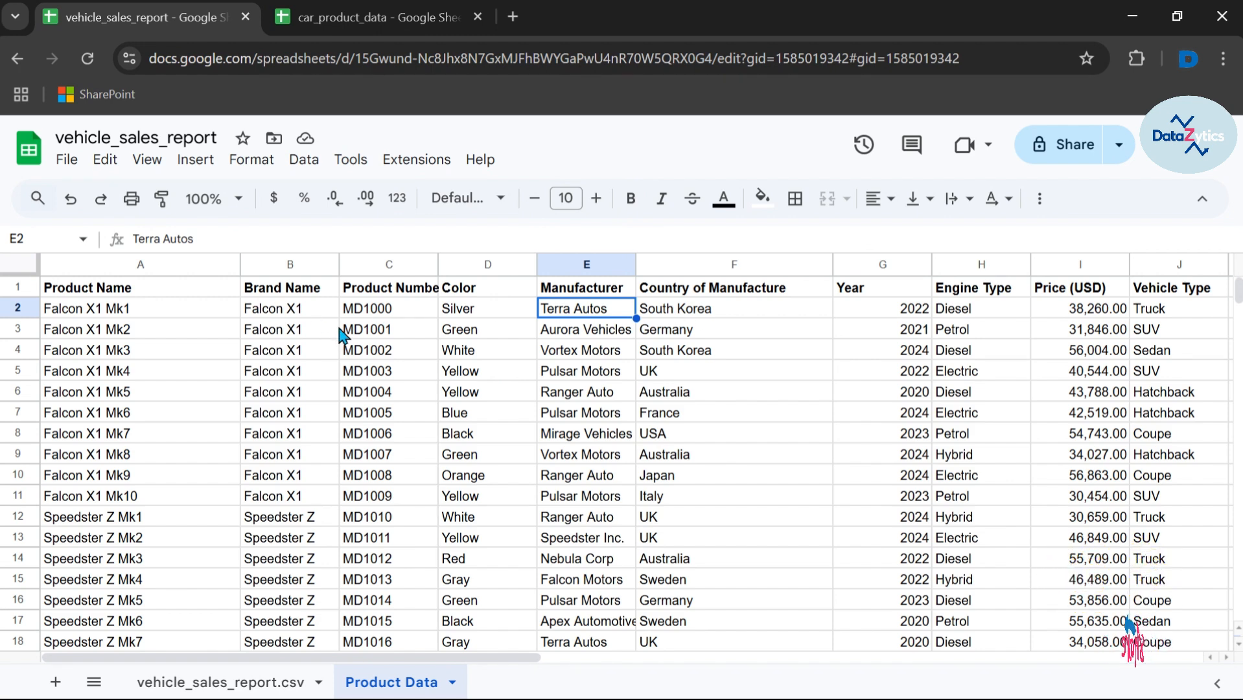
scroll(338, 324, "right", 3)
scroll(338, 333, "left", 3)
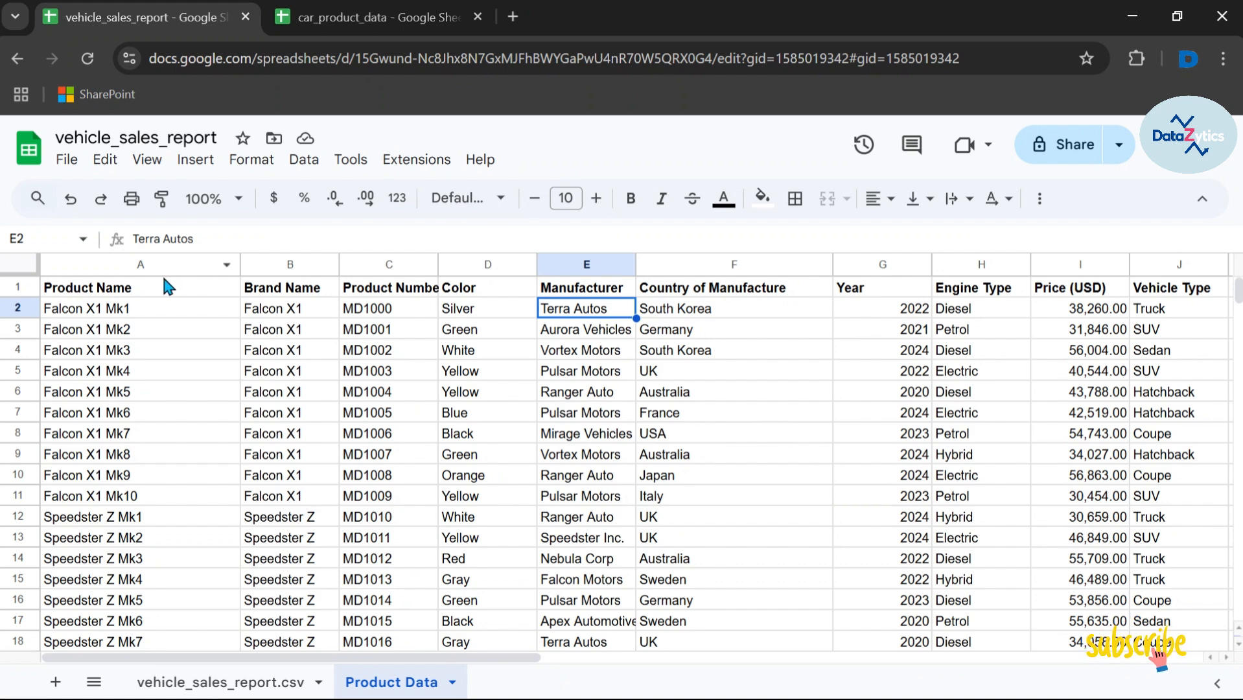
left_click(154, 290)
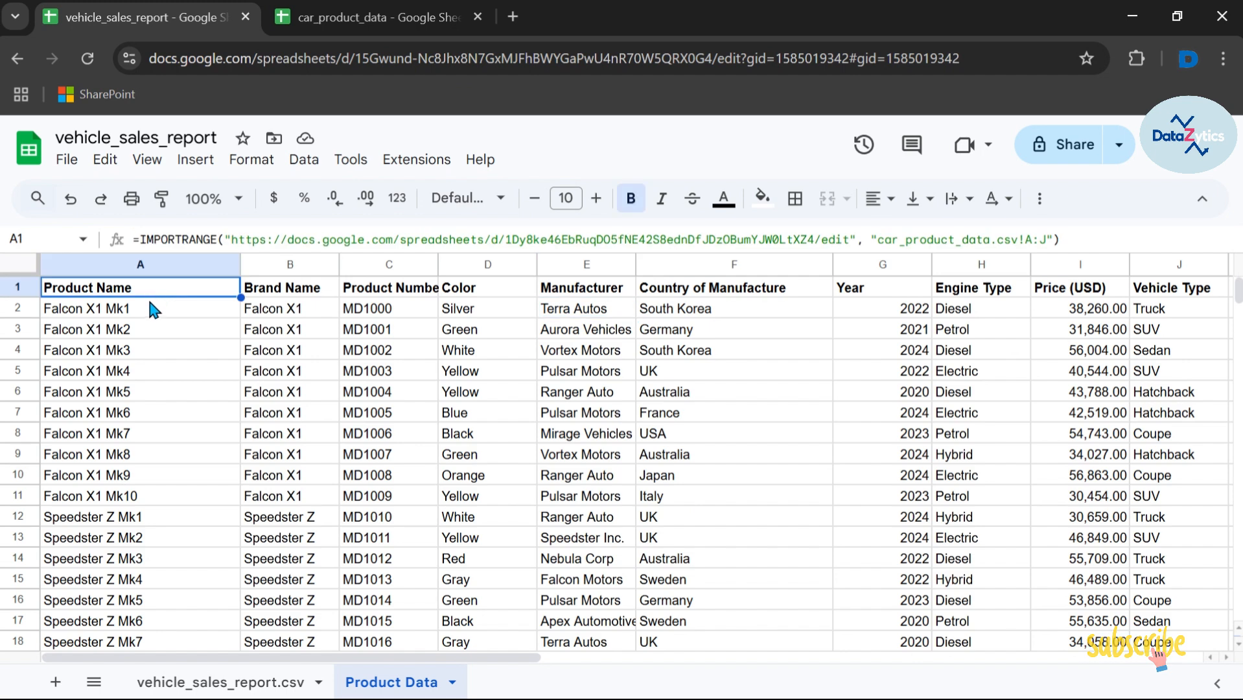
left_click(151, 310)
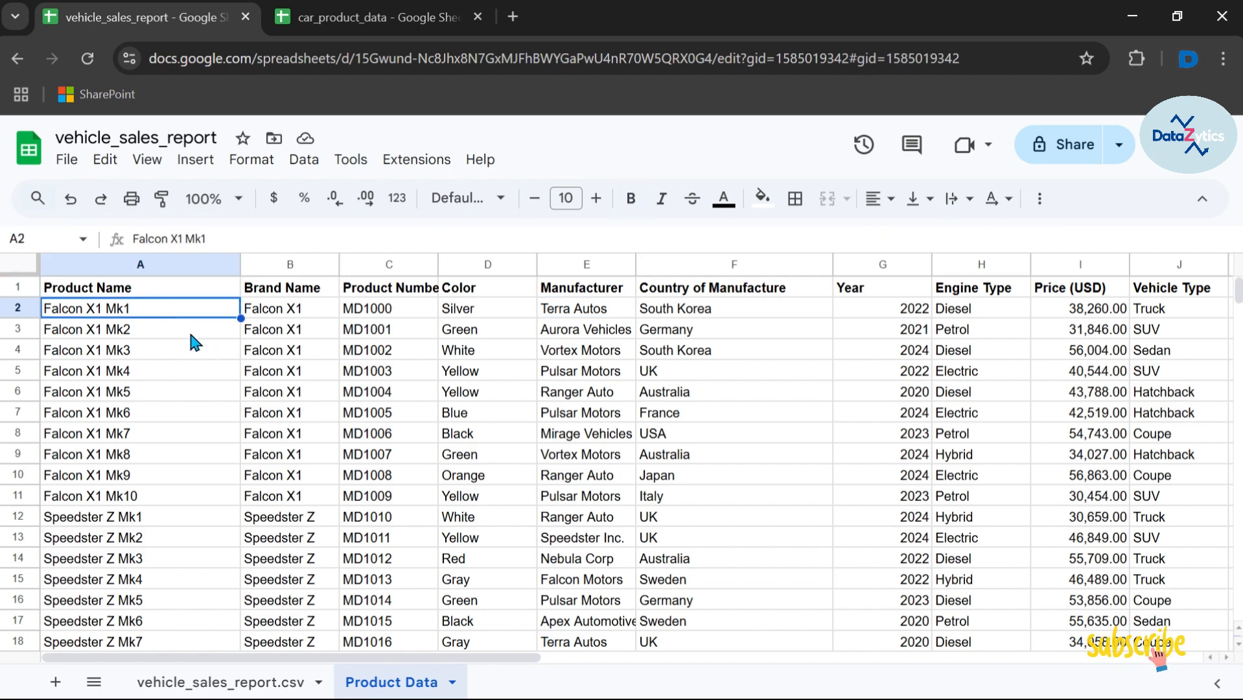